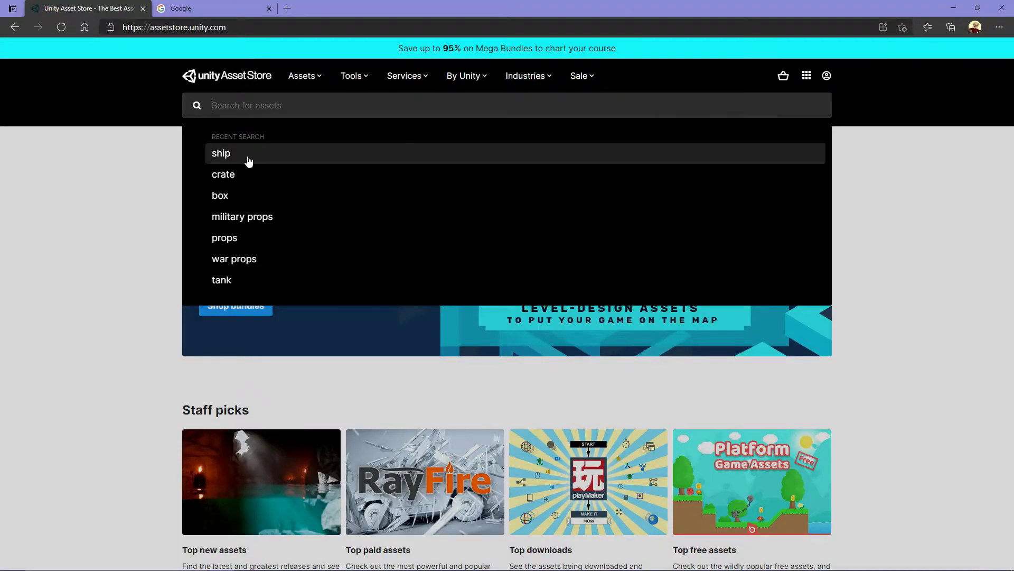
Rerun the recent 'ship' search and scroll through the results
left_click(246, 157)
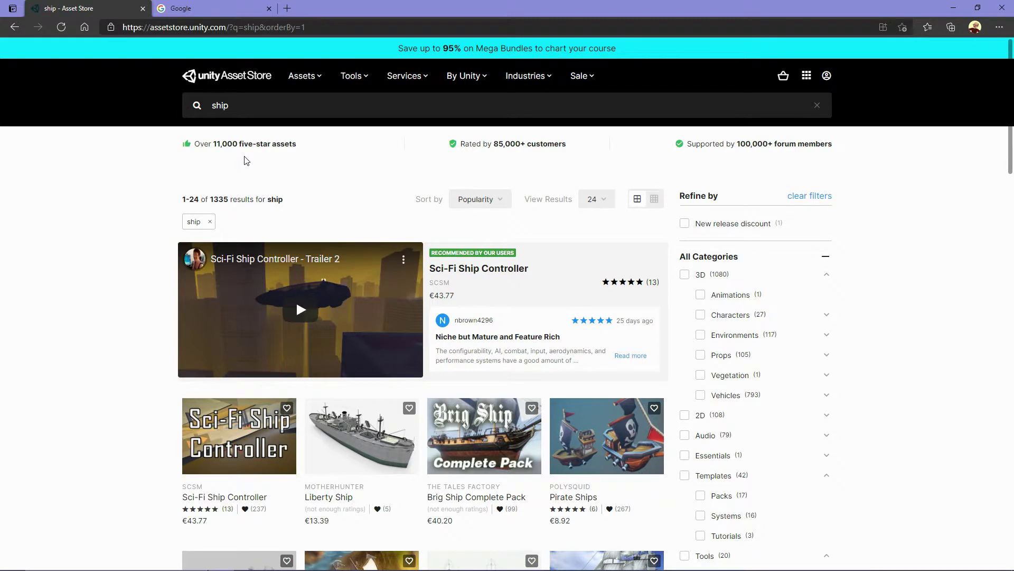
scroll(923, 329, "down", 2)
scroll(923, 328, "down", 2)
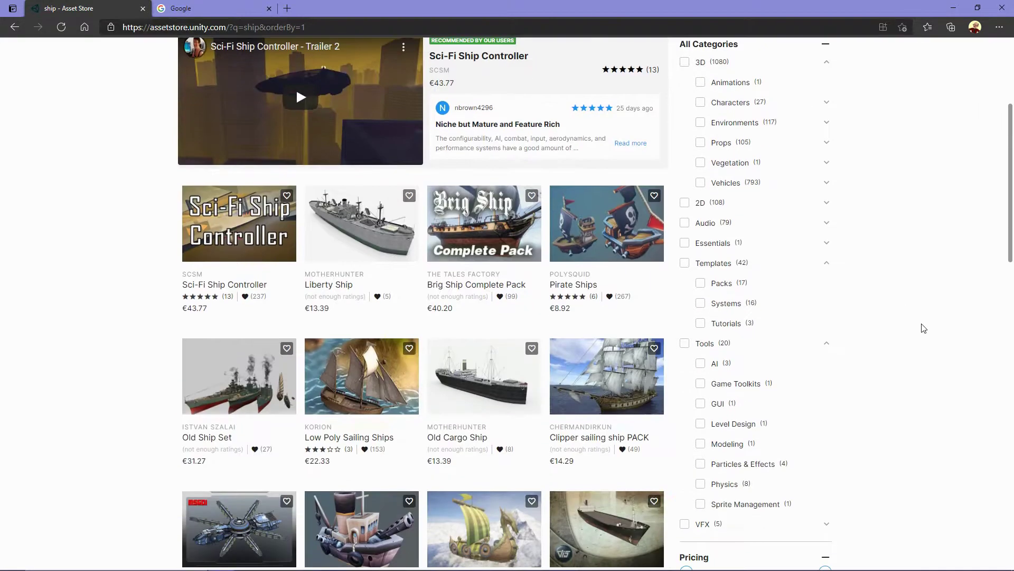
scroll(924, 328, "down", 5)
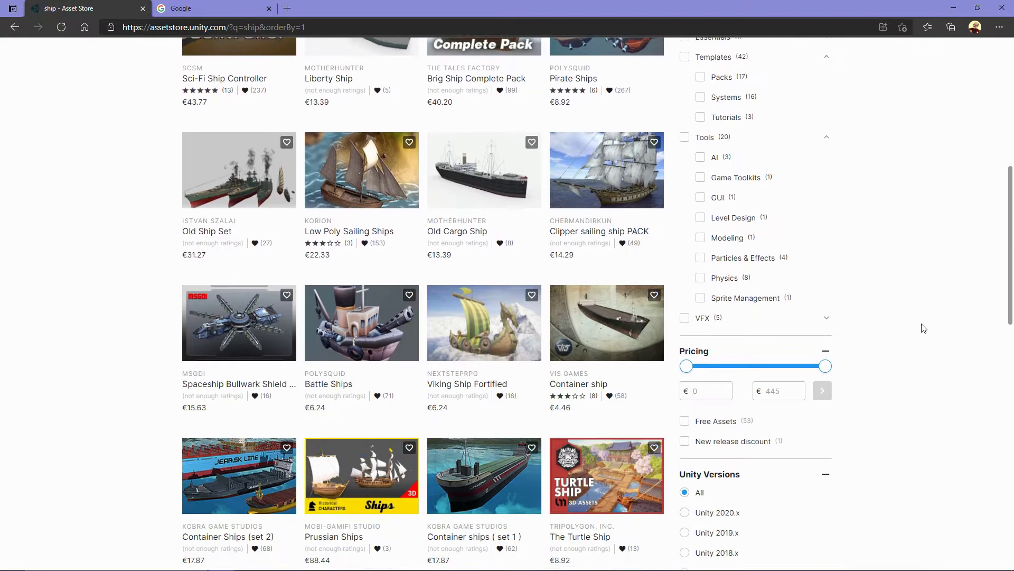
scroll(924, 328, "down", 5)
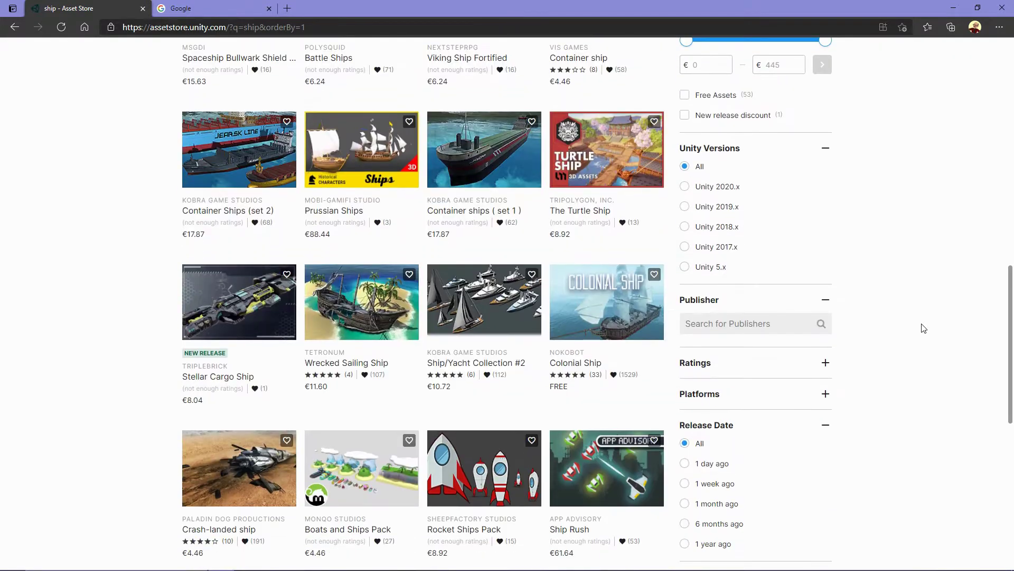
scroll(923, 329, "down", 3)
scroll(923, 328, "down", 1)
Filter the ship results to free assets and open the Brig Sloop Sailing Ship page
scroll(923, 328, "up", 6)
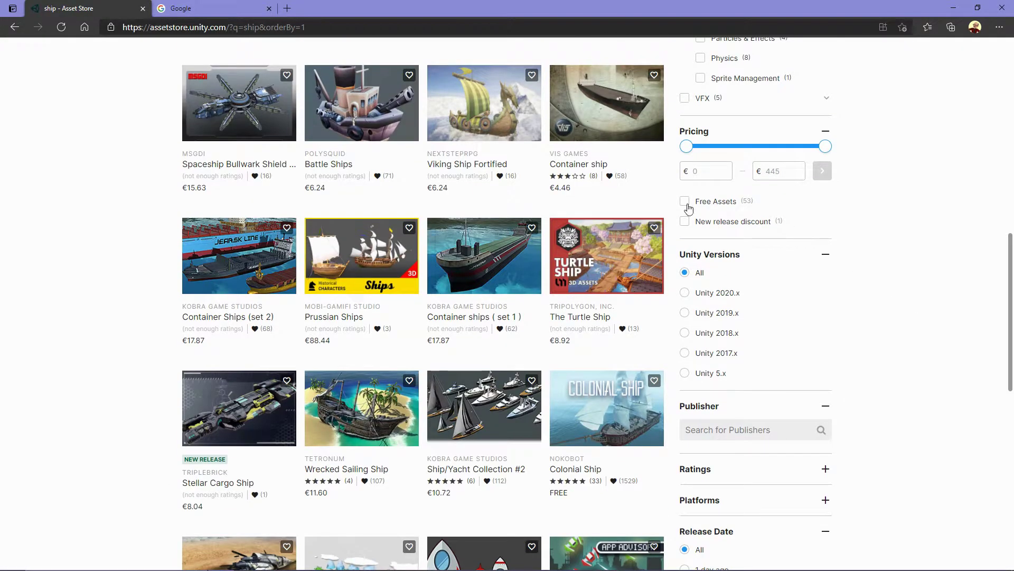
left_click(686, 203)
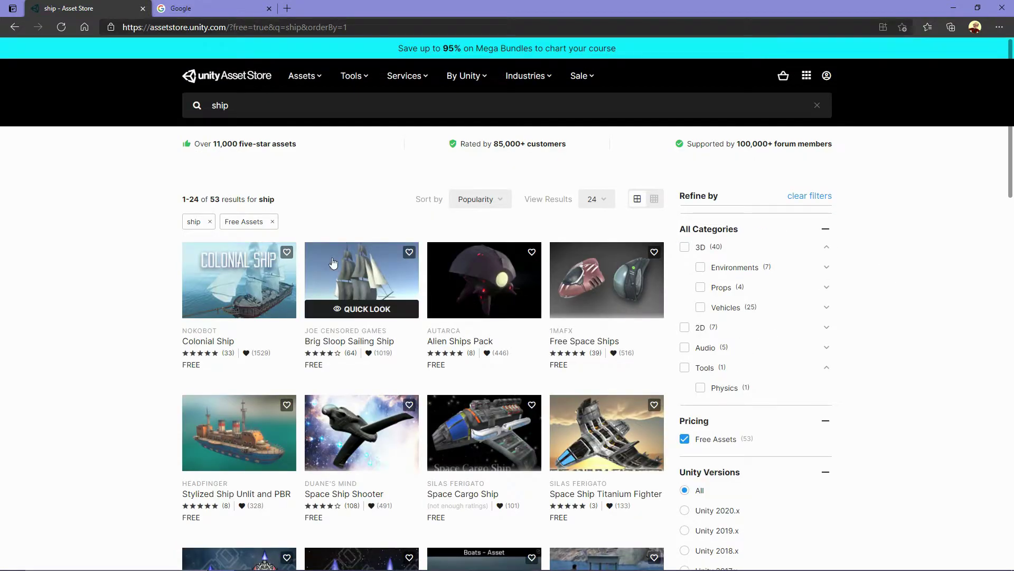
left_click(222, 295)
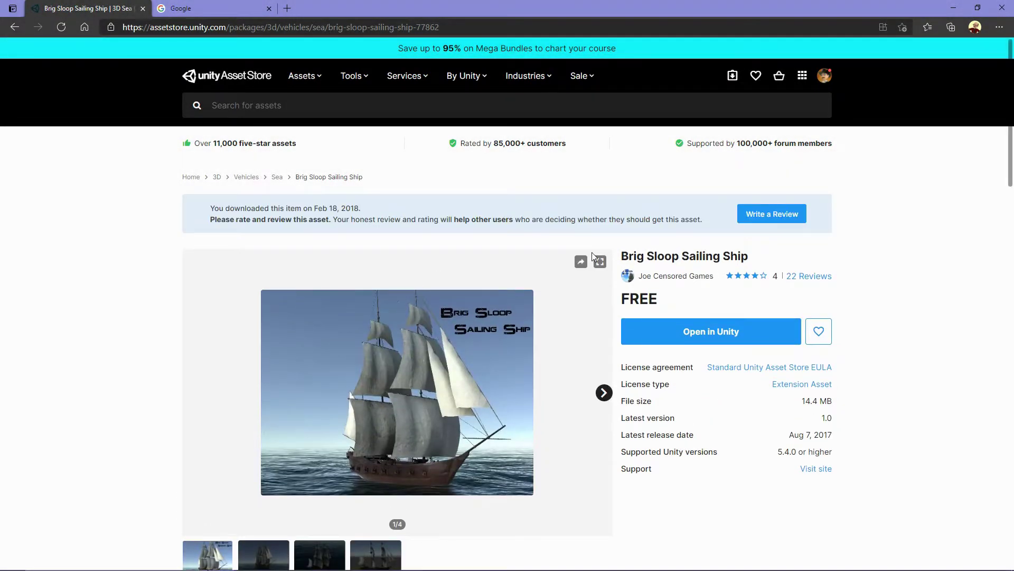
Scroll through the Brig Sloop Sailing Ship asset details
scroll(593, 256, "down", 2)
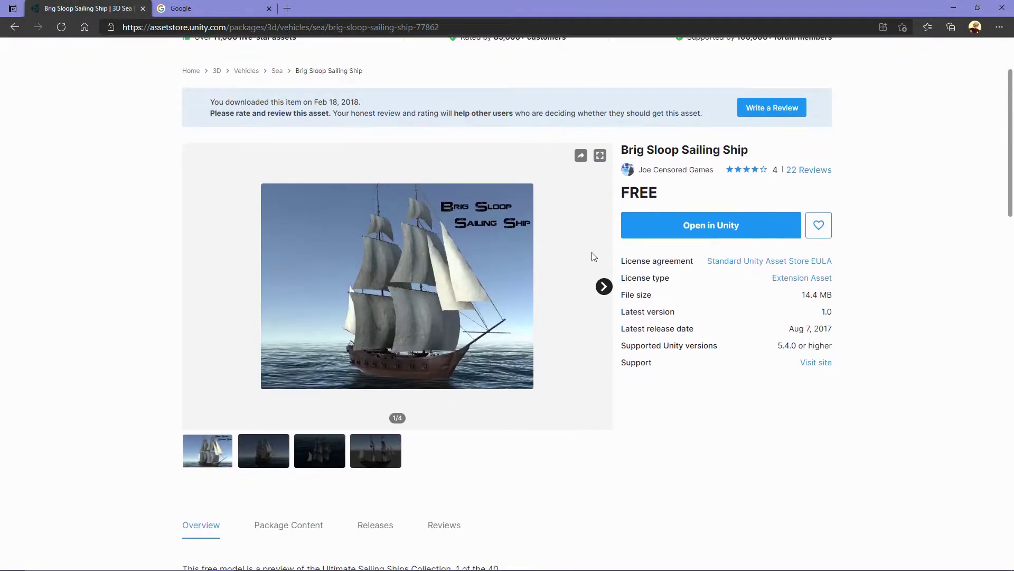
scroll(593, 257, "up", 2)
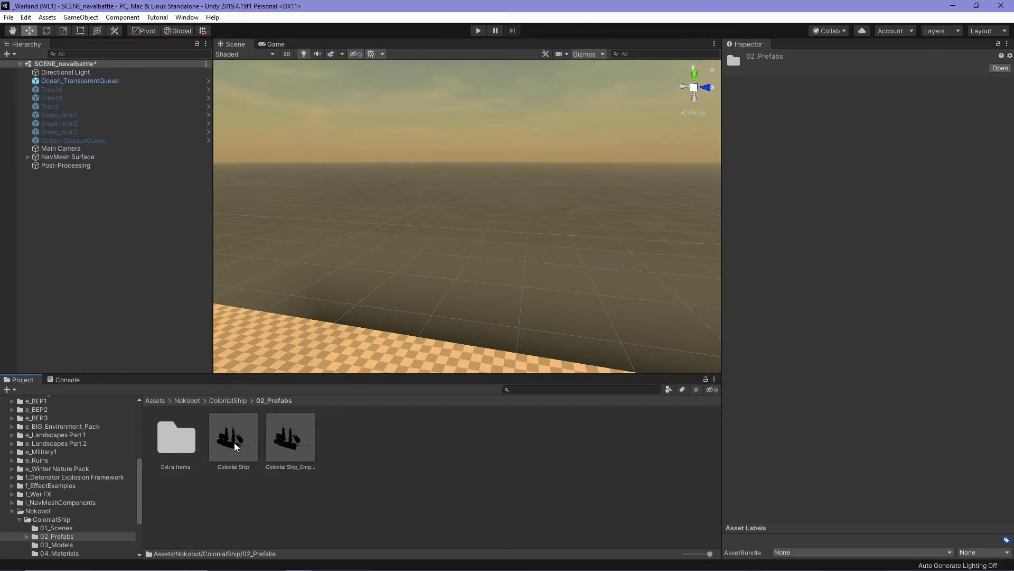
Place the Colonial Ship prefab in the scene and set its scale to 0.1
left_click(297, 443)
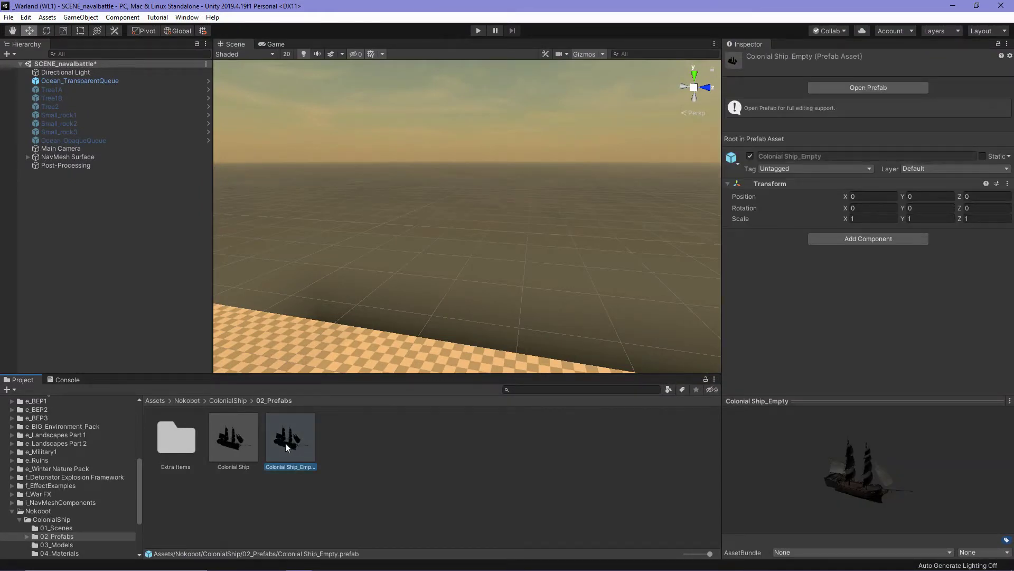
left_click(229, 445)
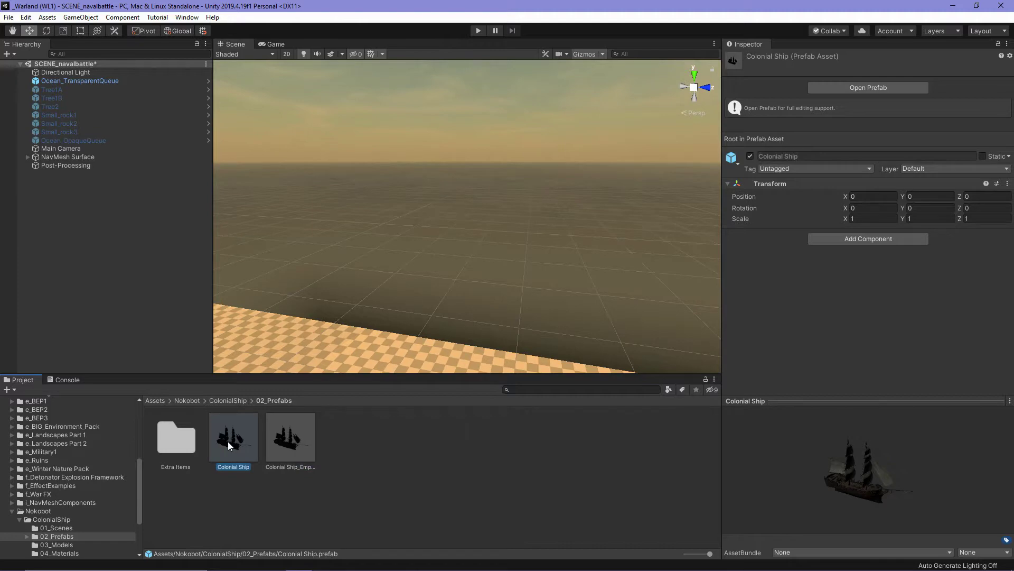
left_click_drag(229, 446, 451, 261)
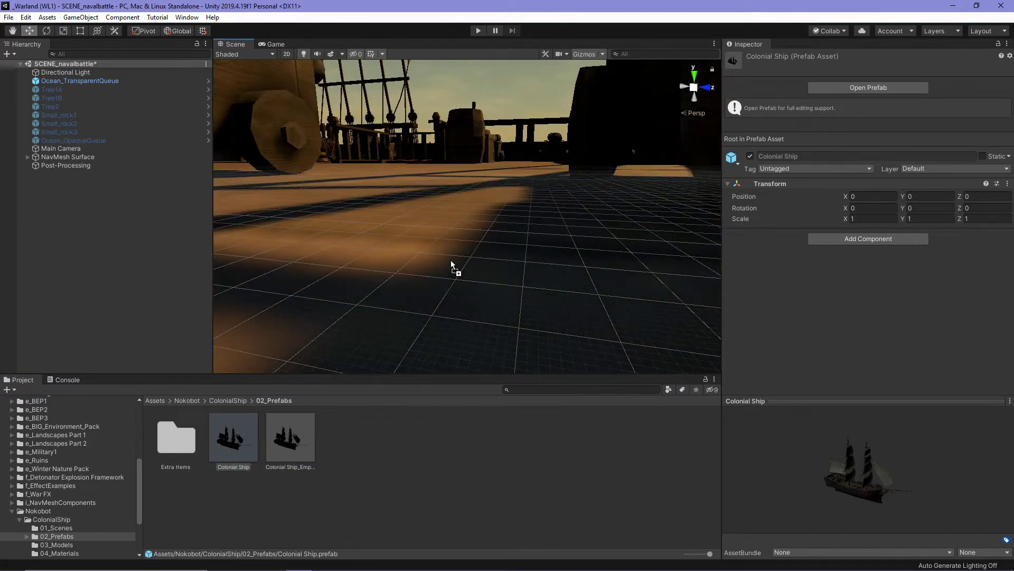
left_click_drag(451, 262, 451, 262)
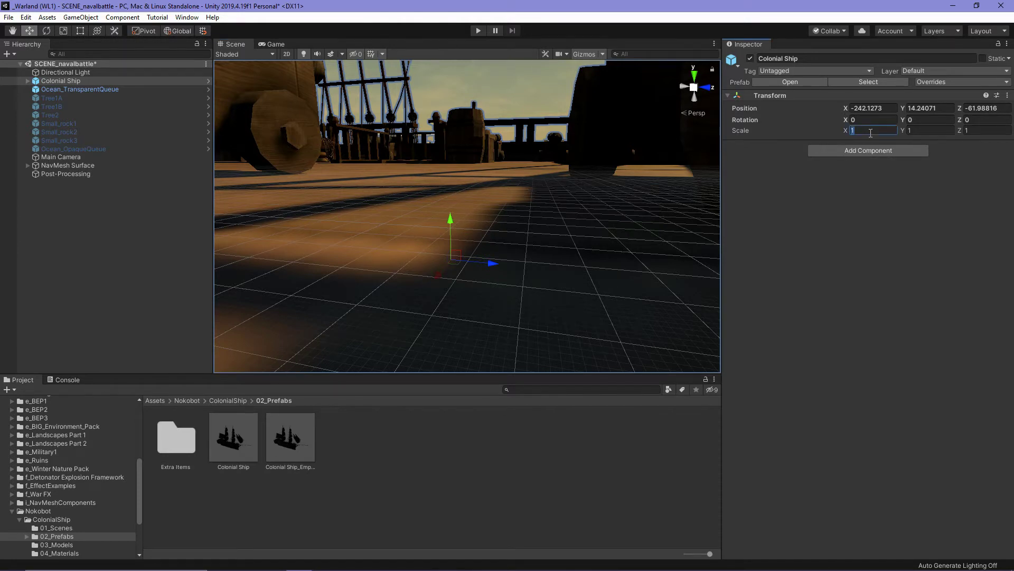
type(".1")
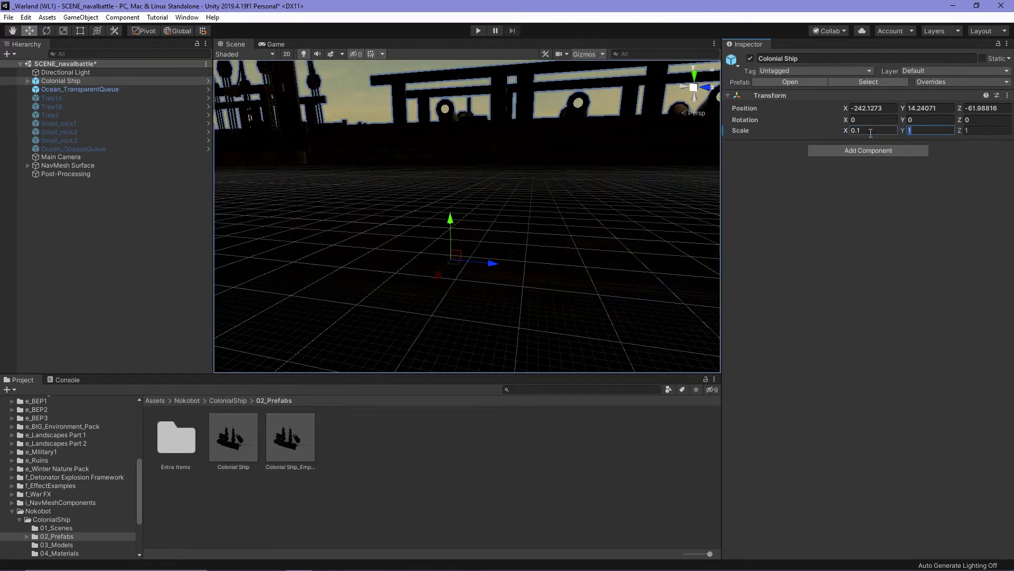
type(".1.1")
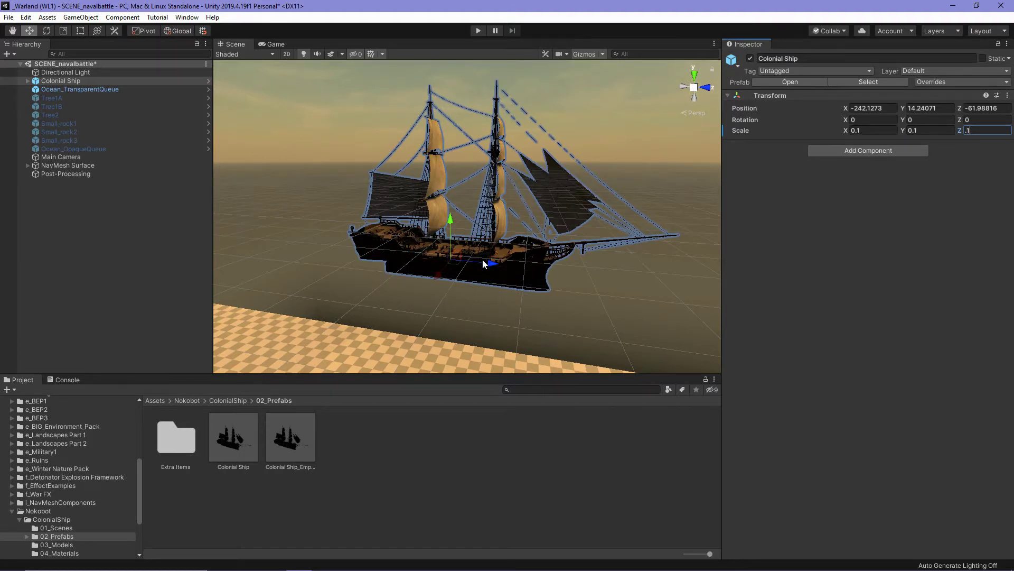
Rotate the ship about 25 degrees around its vertical axis and collapse the Nokobot folder
left_click(45, 33)
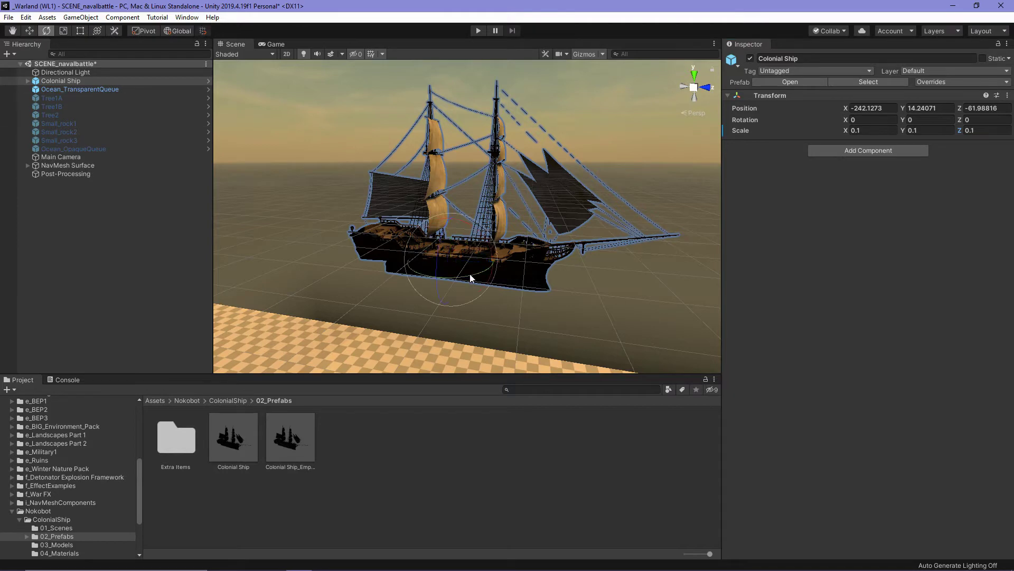
left_click_drag(471, 273, 436, 284)
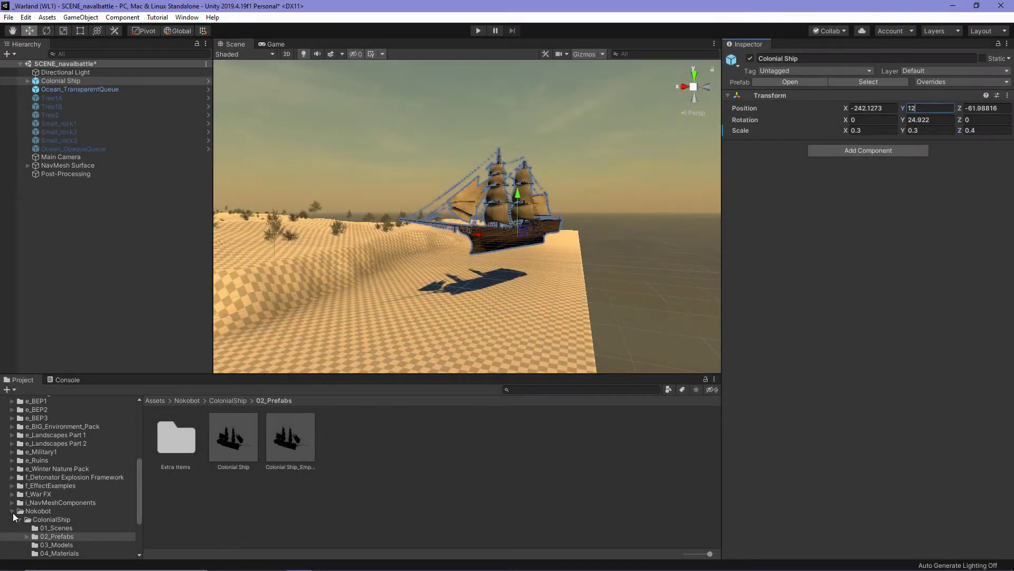
left_click(13, 511)
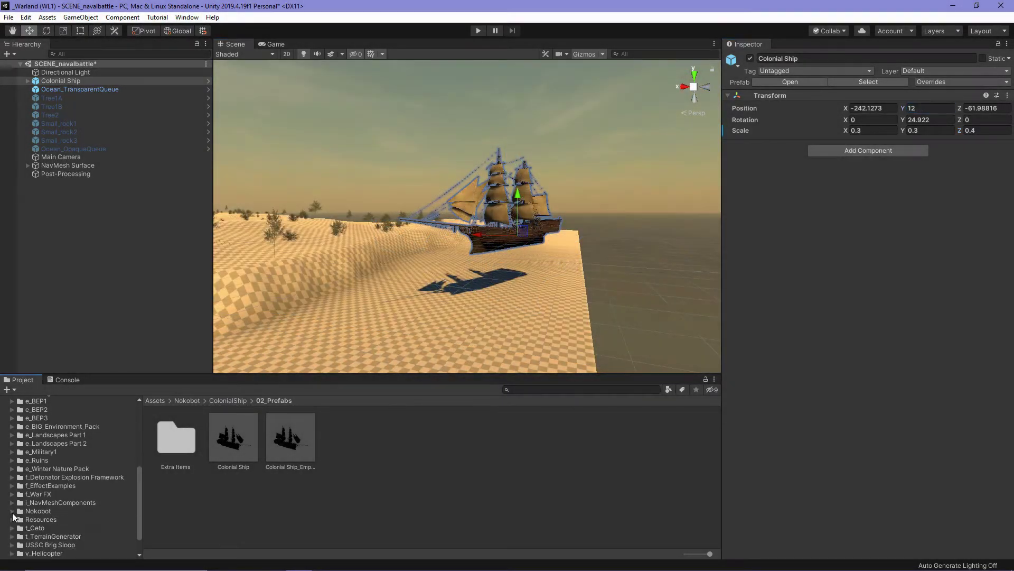
In the USSC Brig Sloop folder, compare the boat prefabs and select Boat_1800early_BrigSloop_LOD_0
scroll(39, 551, "down", 1)
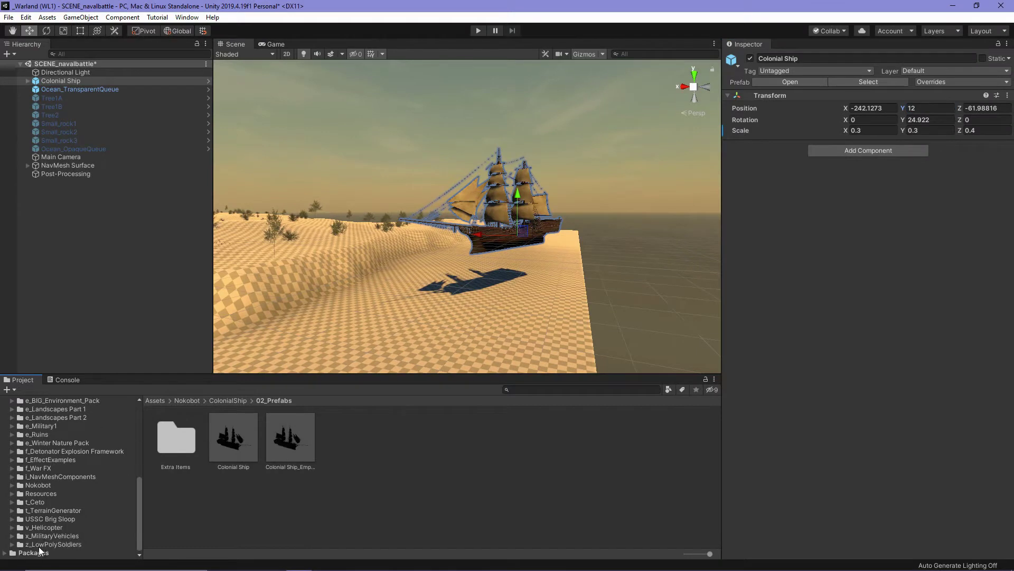
left_click(12, 519)
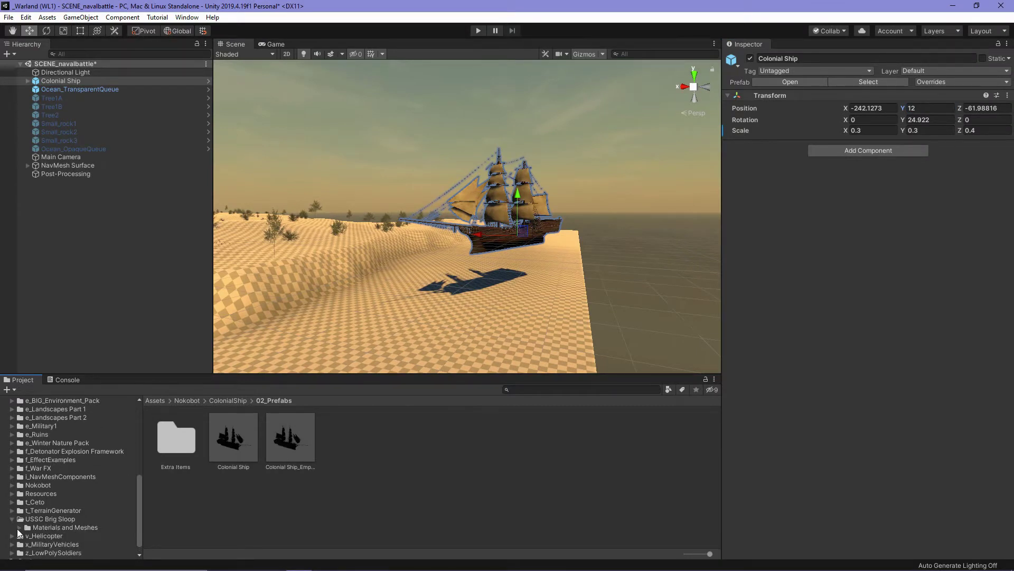
left_click(44, 520)
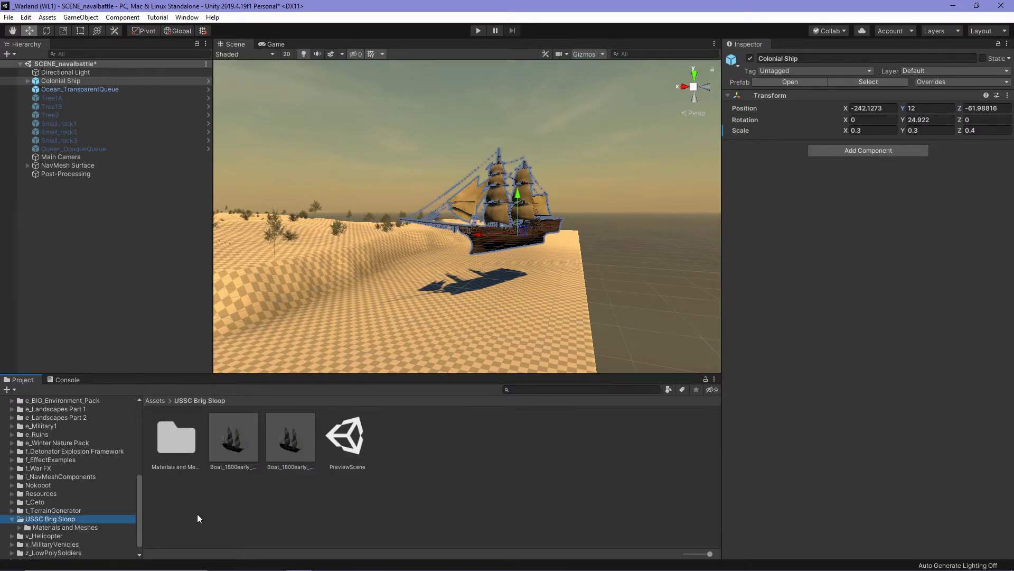
left_click(239, 445)
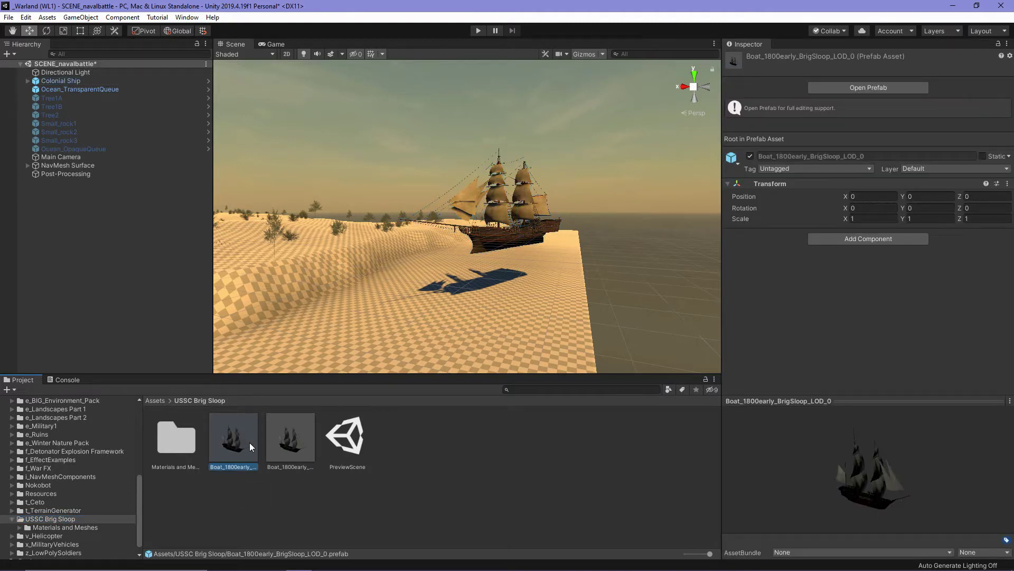
left_click(291, 446)
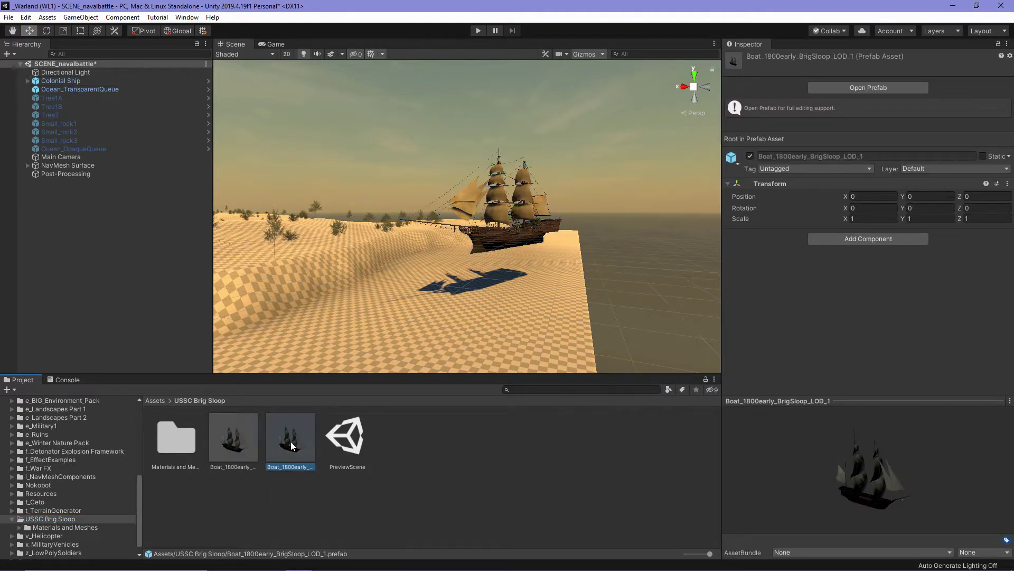
left_click(234, 444)
Drag the LOD_0 brig sloop into the scene and move it beside the Colonial Ship
left_click_drag(234, 444, 622, 255)
key("f")
scroll(611, 276, "down", 3)
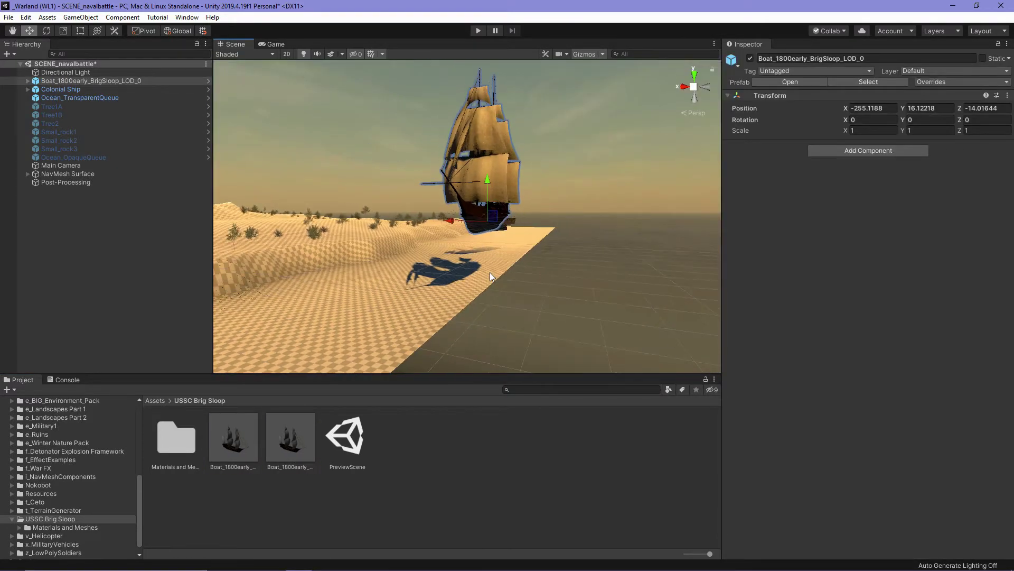
middle_click_drag(490, 271, 366, 300)
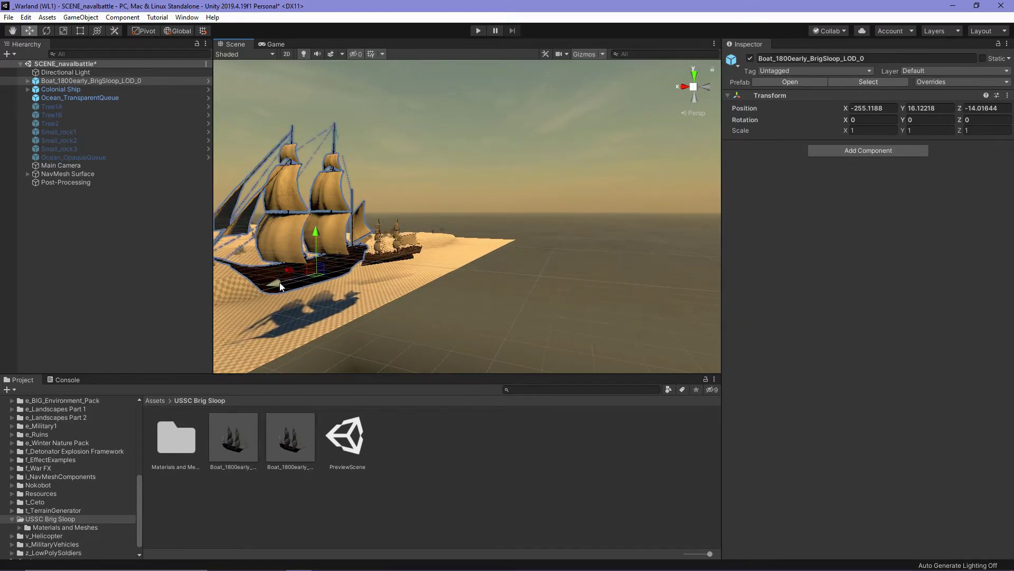
left_click_drag(280, 286, 442, 212)
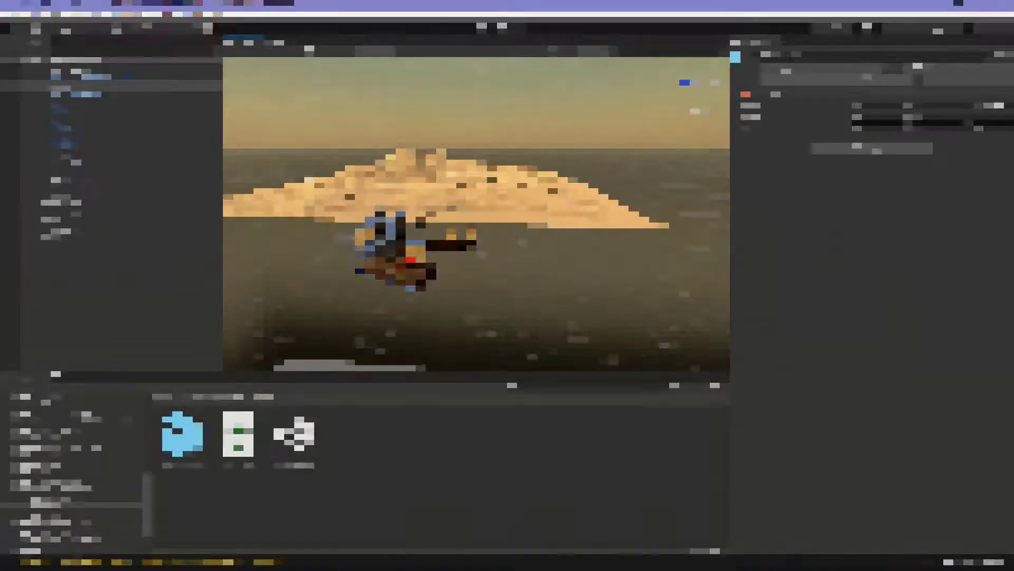
Open the Window menu of editor windows
left_click(191, 18)
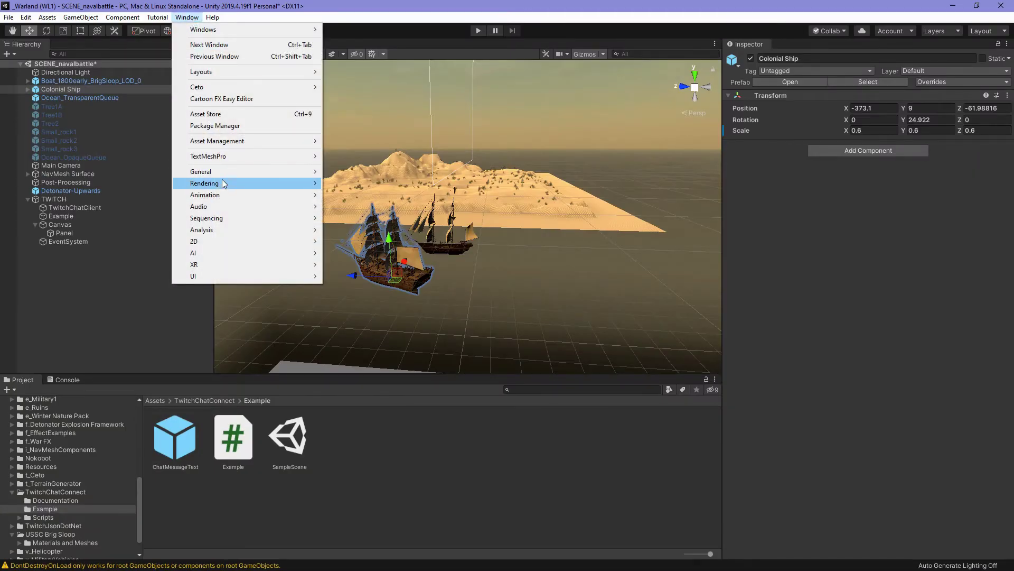
Open the Lighting settings and set the environment sky colour to pure white
mouse_move(222, 179)
left_click(350, 184)
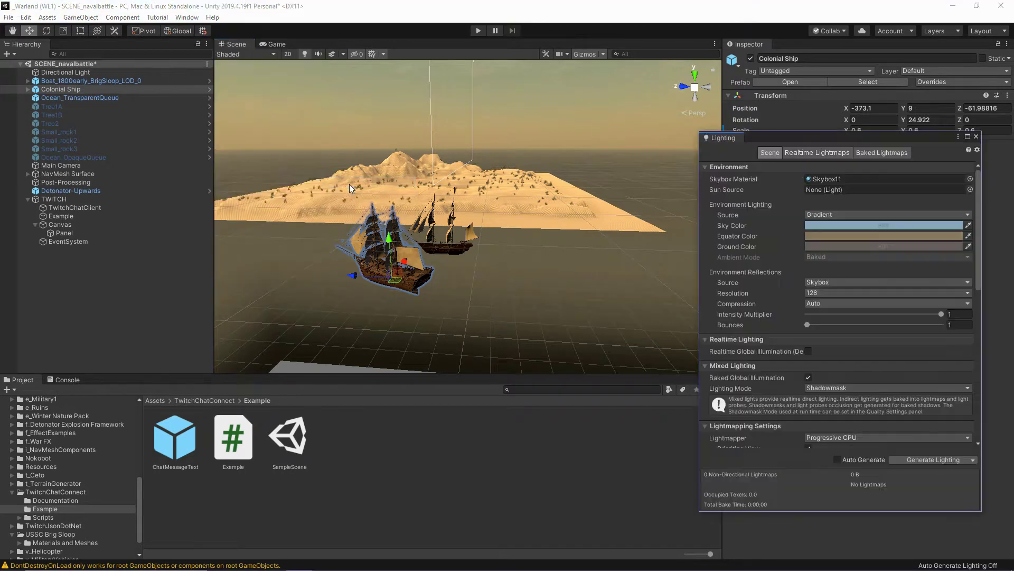
left_click(862, 233)
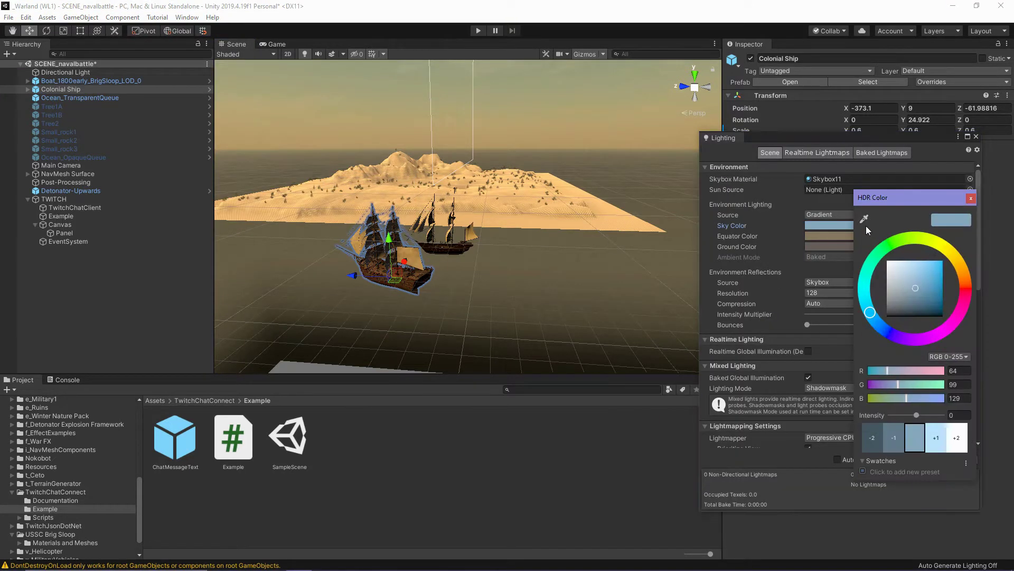
left_click_drag(904, 309, 862, 237)
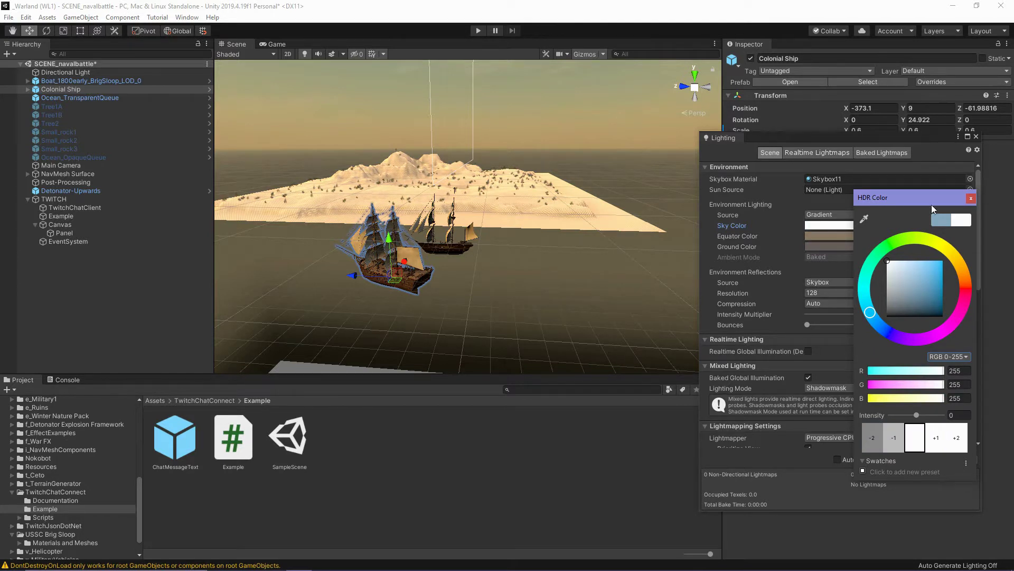
left_click(971, 198)
Tint the environment equator colour a deeper warm yellow (215, 203, 100)
left_click(880, 236)
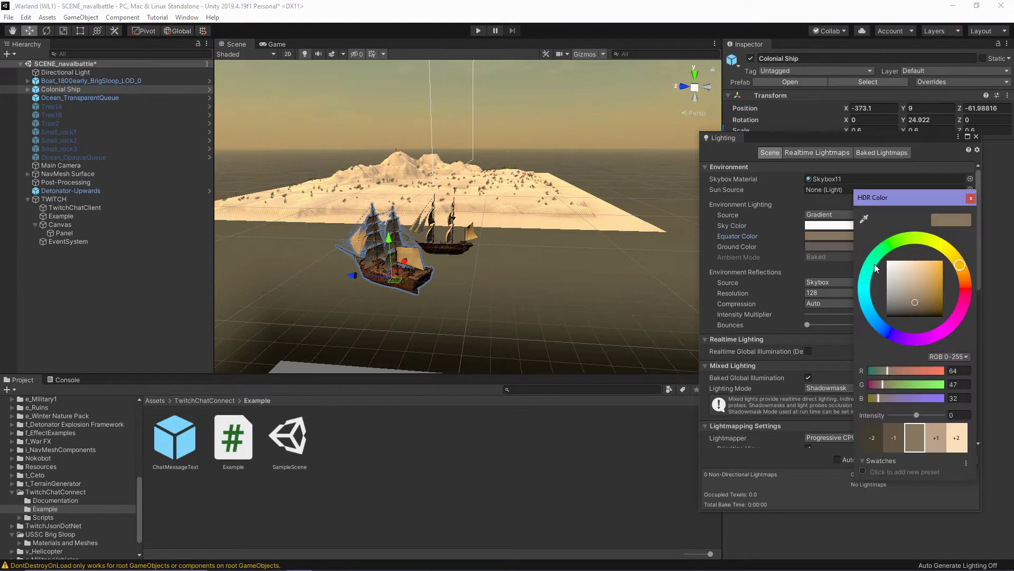
left_click(946, 246)
left_click_drag(917, 284, 913, 262)
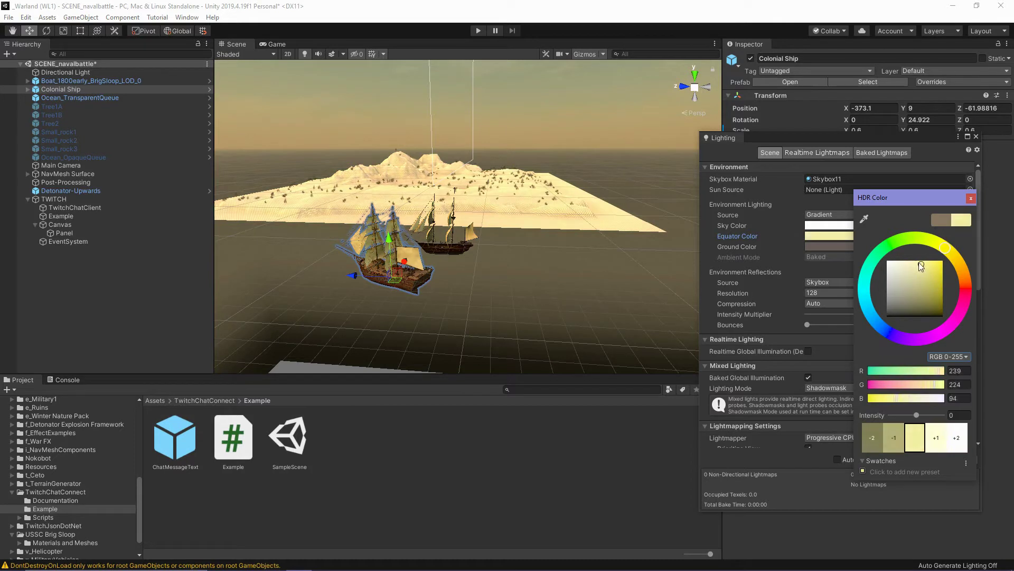
left_click_drag(909, 262, 917, 269)
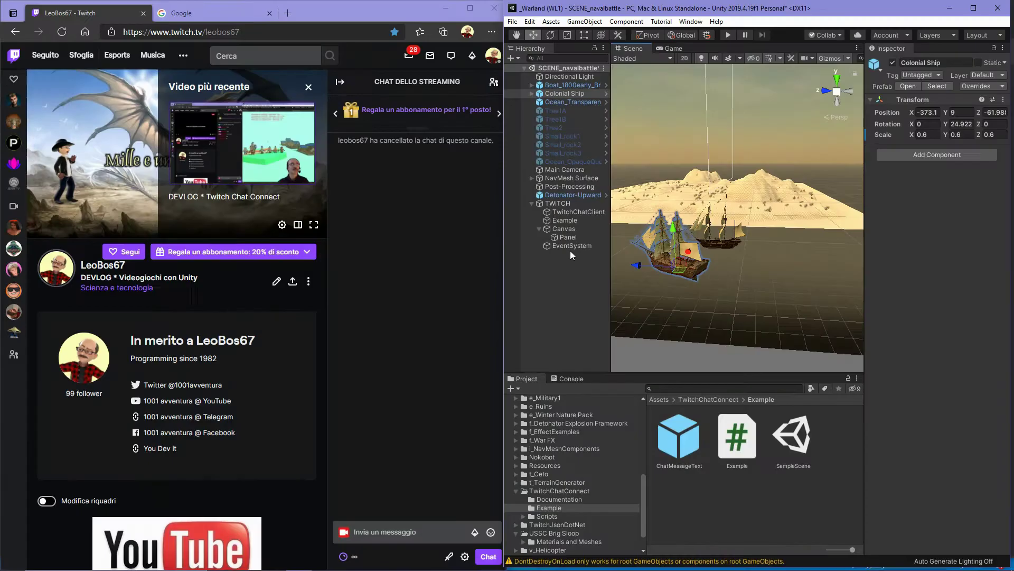
Inspect each TWITCH child object, then show the TwitchChatConnect Documentation folder
left_click(563, 204)
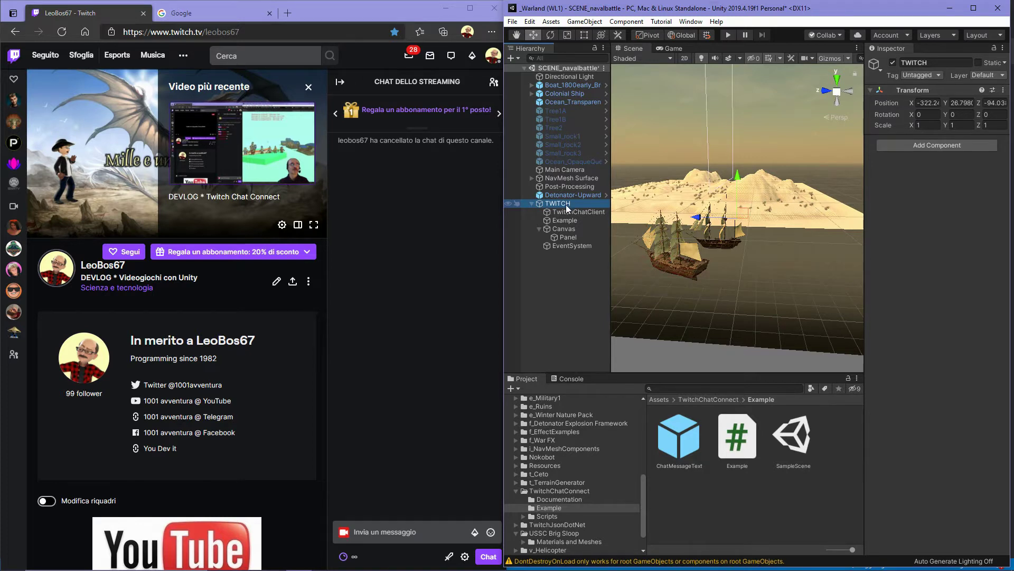
left_click(574, 212)
left_click(572, 221)
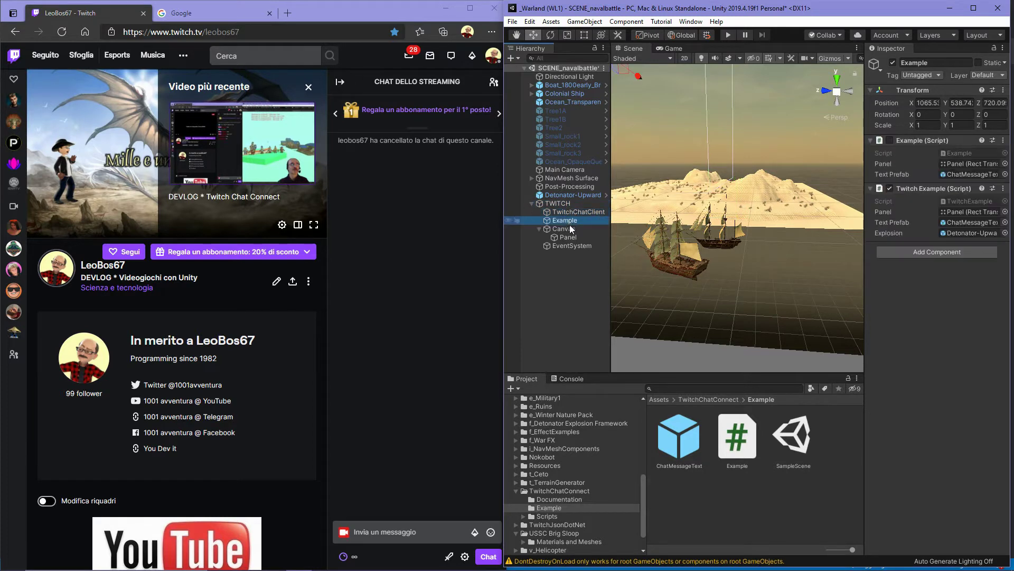
left_click(572, 229)
left_click(572, 238)
left_click(572, 246)
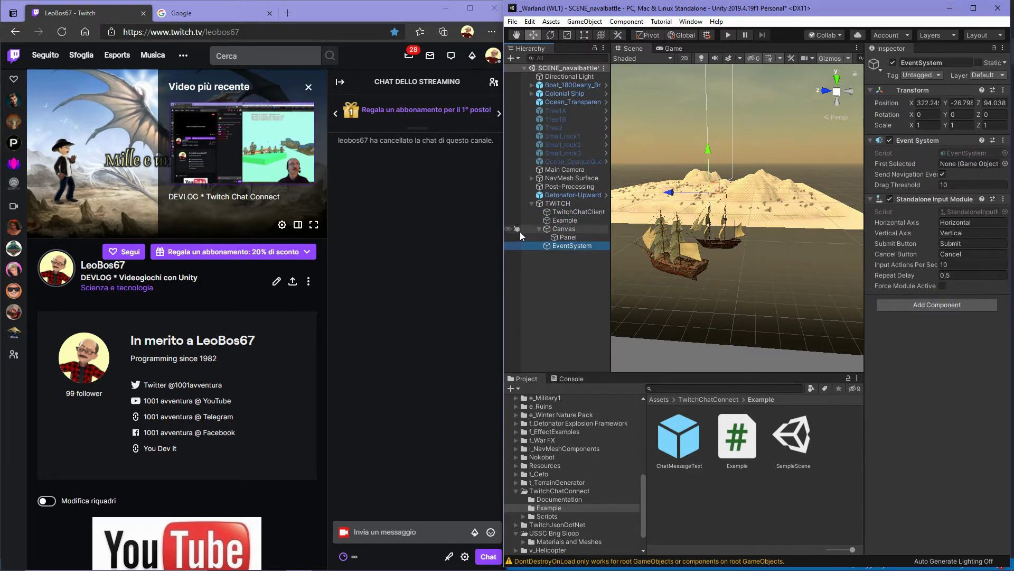
left_click(562, 499)
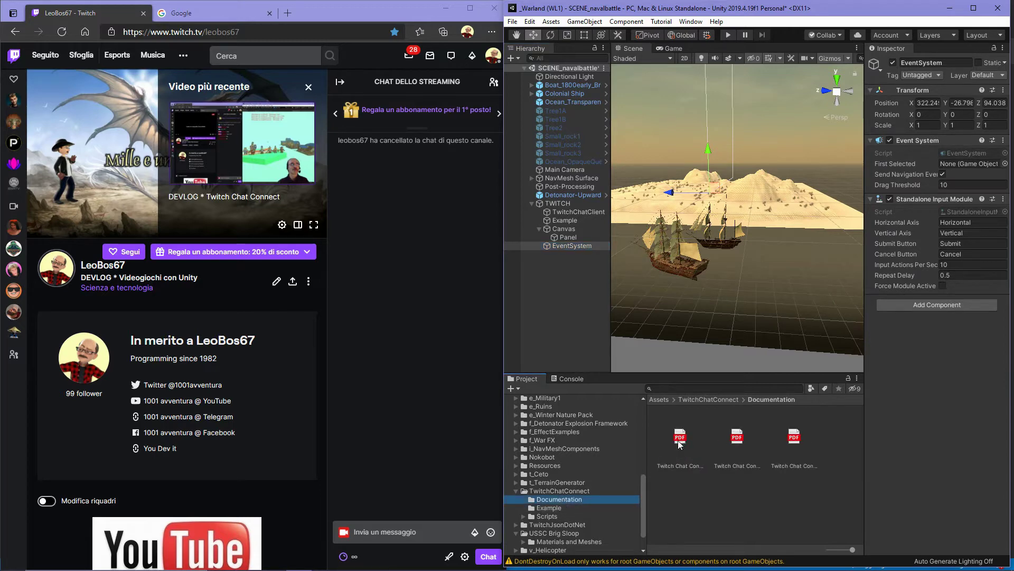
Open the third Twitch Chat Connect PDF in Edge and scroll down to page 5's Example
double_click(796, 438)
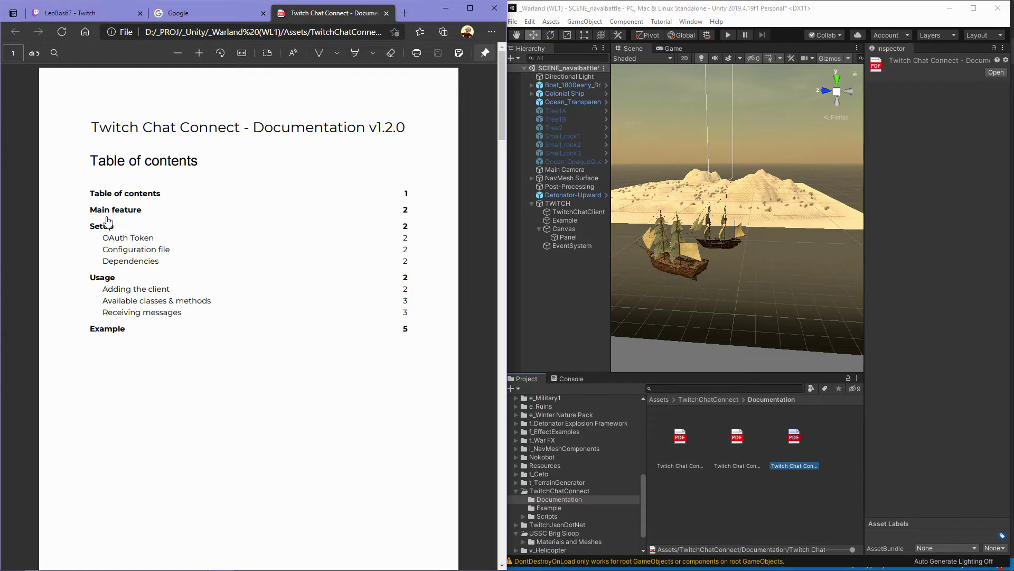
scroll(149, 277, "down", 5)
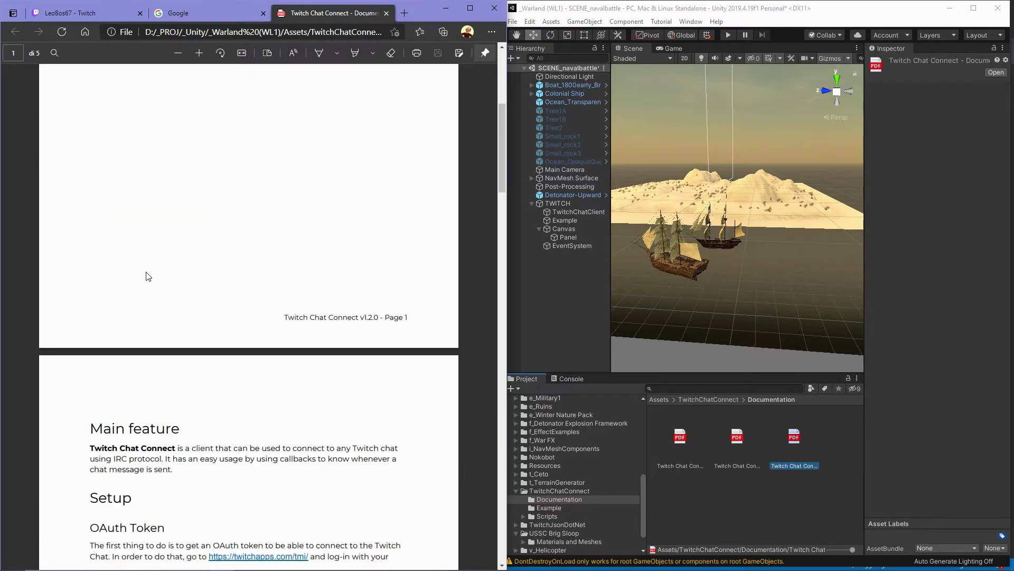
scroll(147, 259, "down", 5)
scroll(145, 242, "down", 8)
scroll(145, 241, "down", 8)
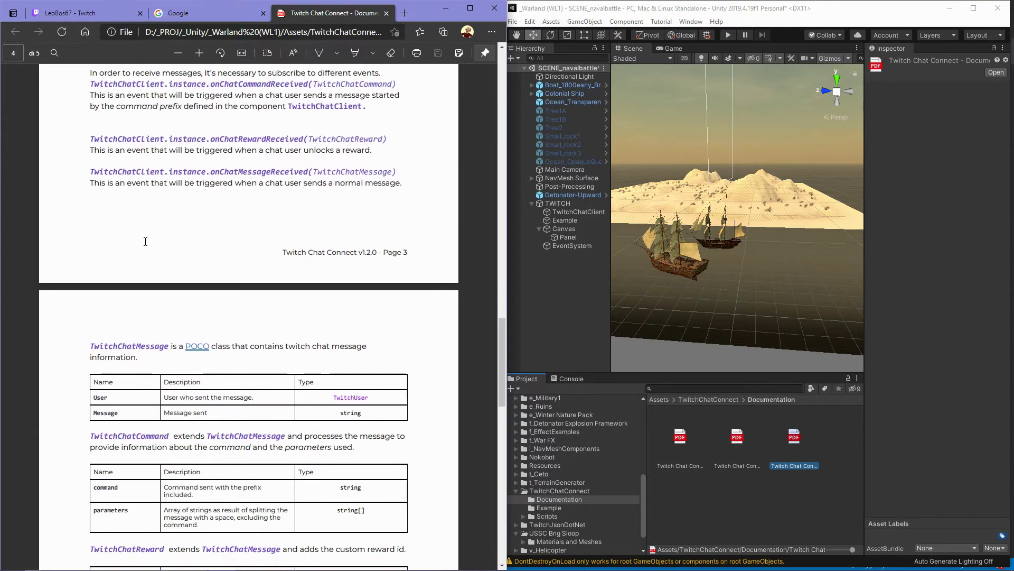
scroll(145, 241, "down", 8)
scroll(145, 241, "down", 5)
scroll(146, 242, "down", 1)
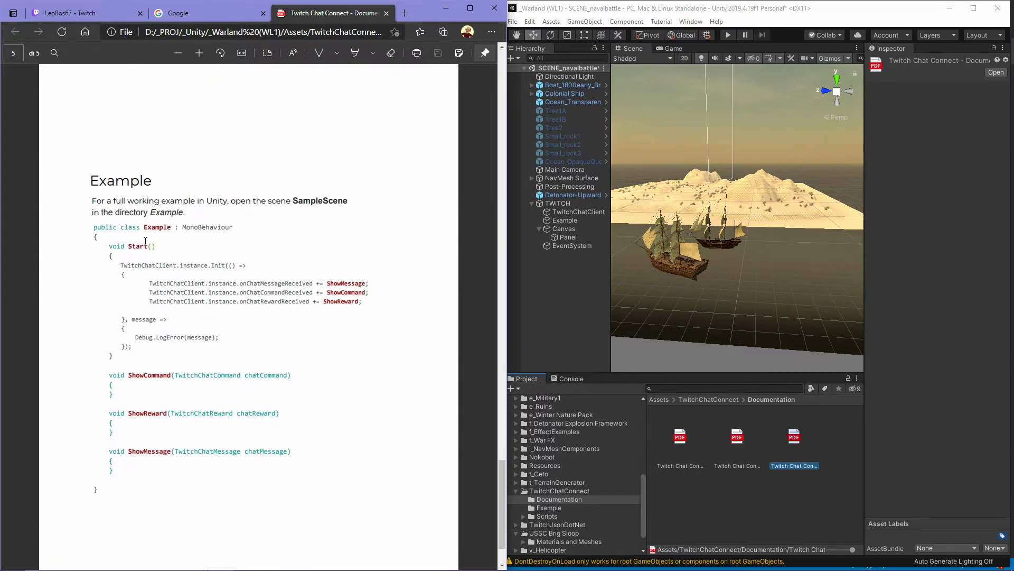
scroll(145, 241, "down", 3)
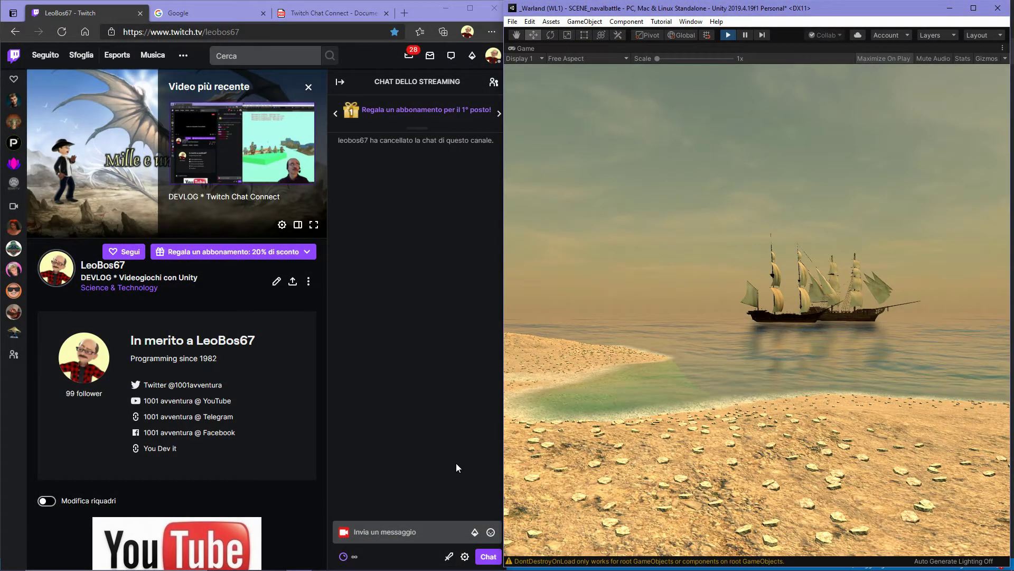
Send 'ciao' and then '!cmd pippo' in the Twitch stream chat
left_click(422, 537)
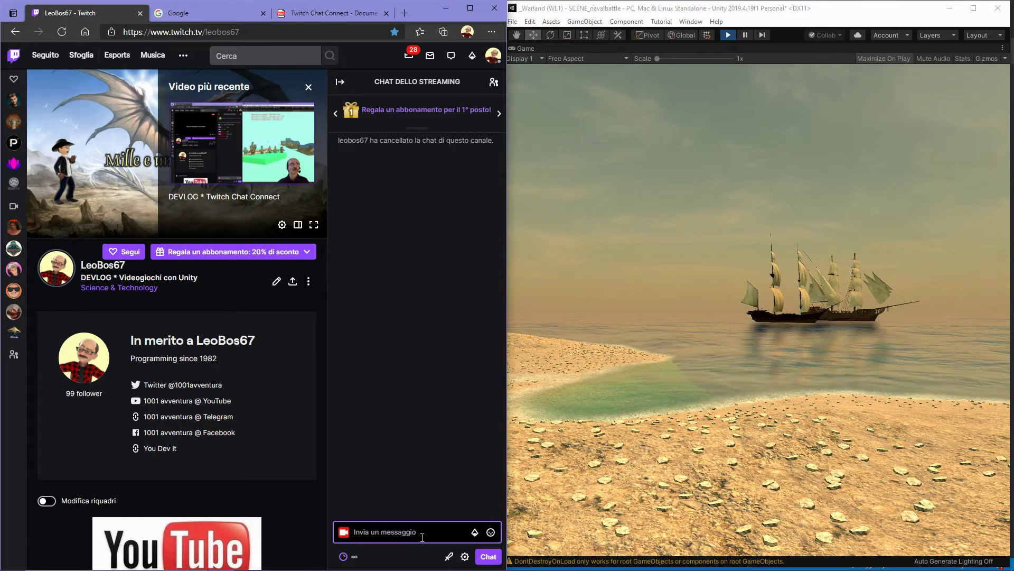
type("ciao")
key("Return")
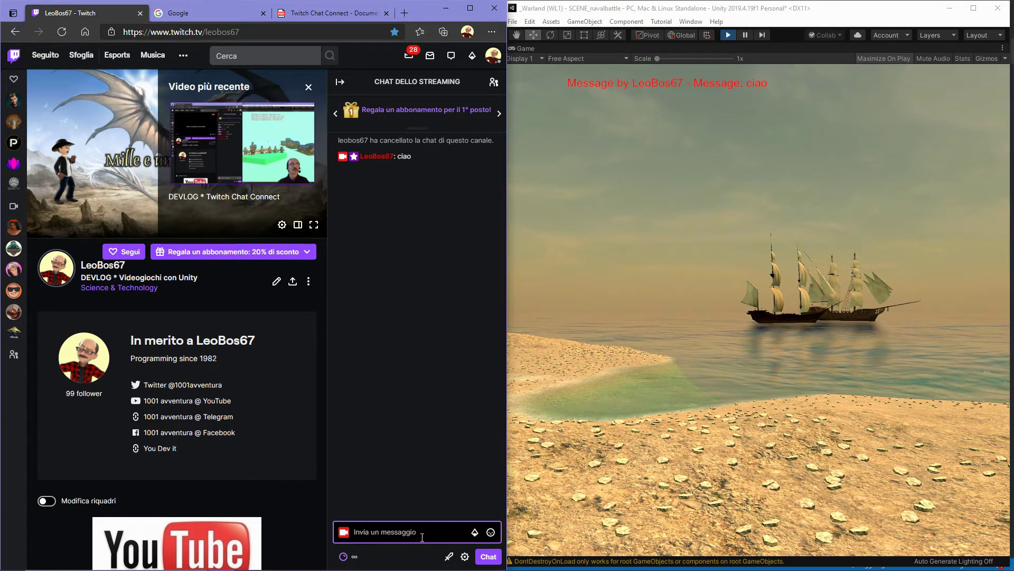
type("l")
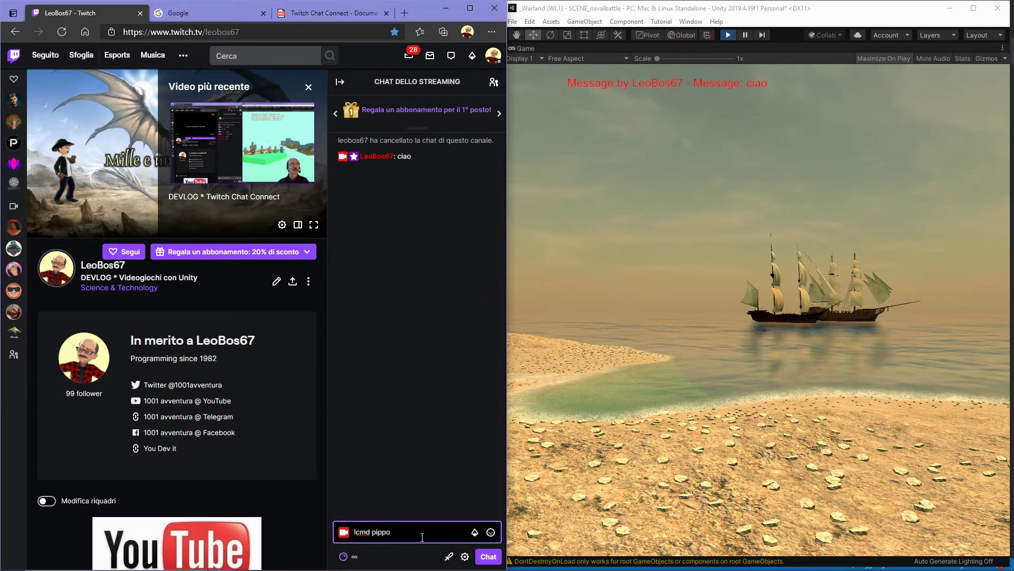
key("Return")
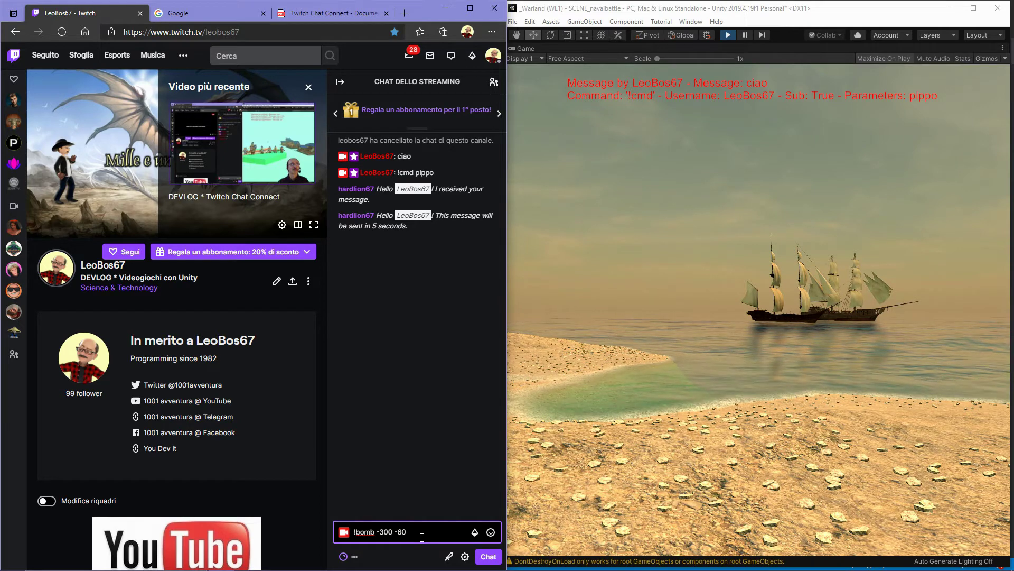
Send !bomb -300 -60, !bomb -200 -60 and !bomb -180 -60, then type !bomb -320 -60
key("Return")
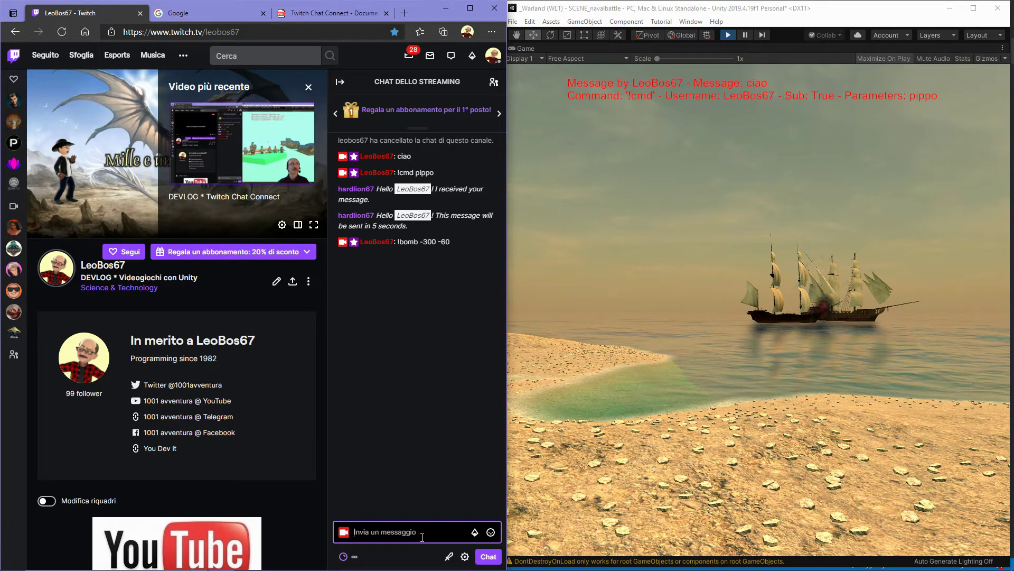
type("!bomb -200 -60")
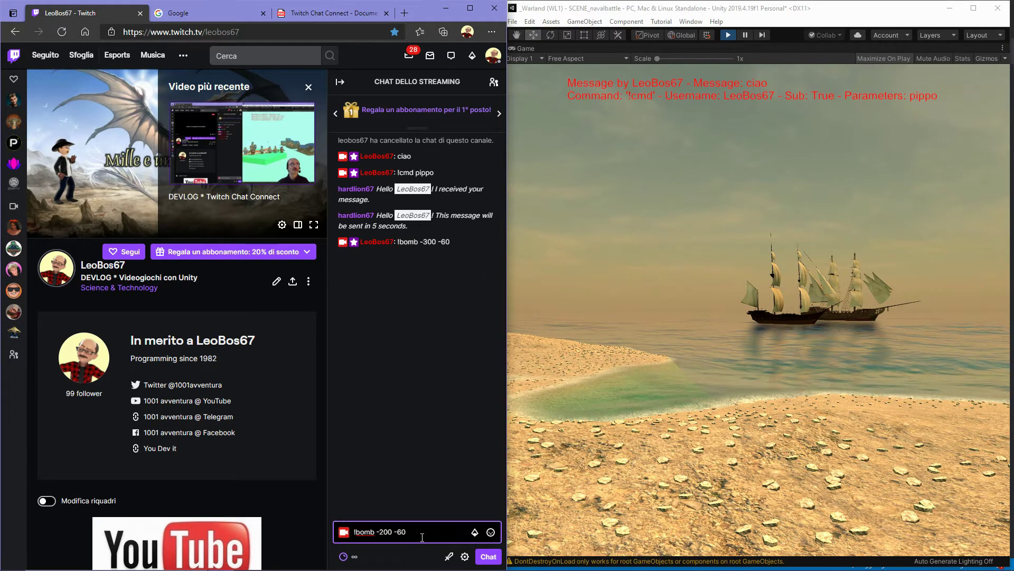
key("Return")
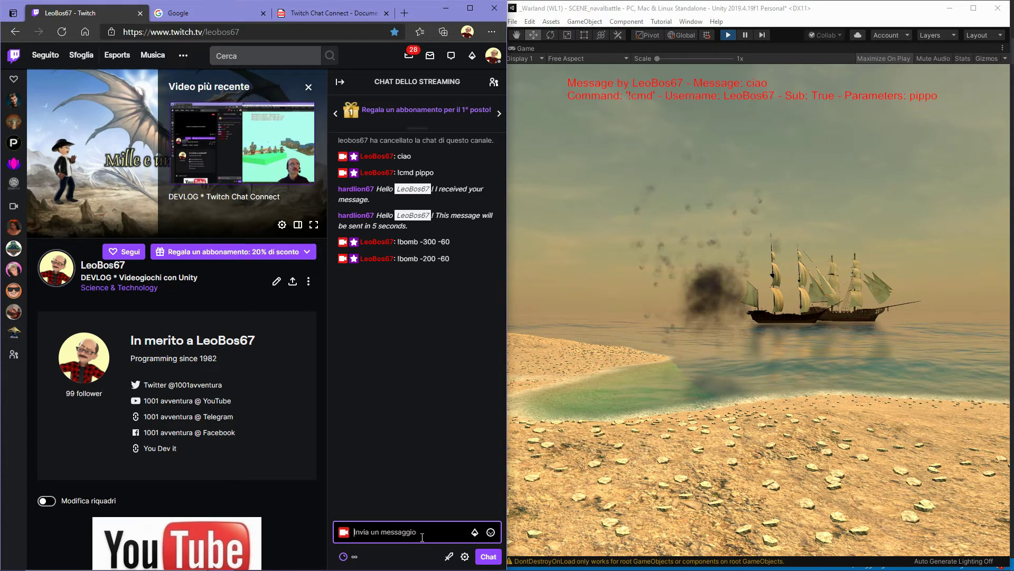
type("!")
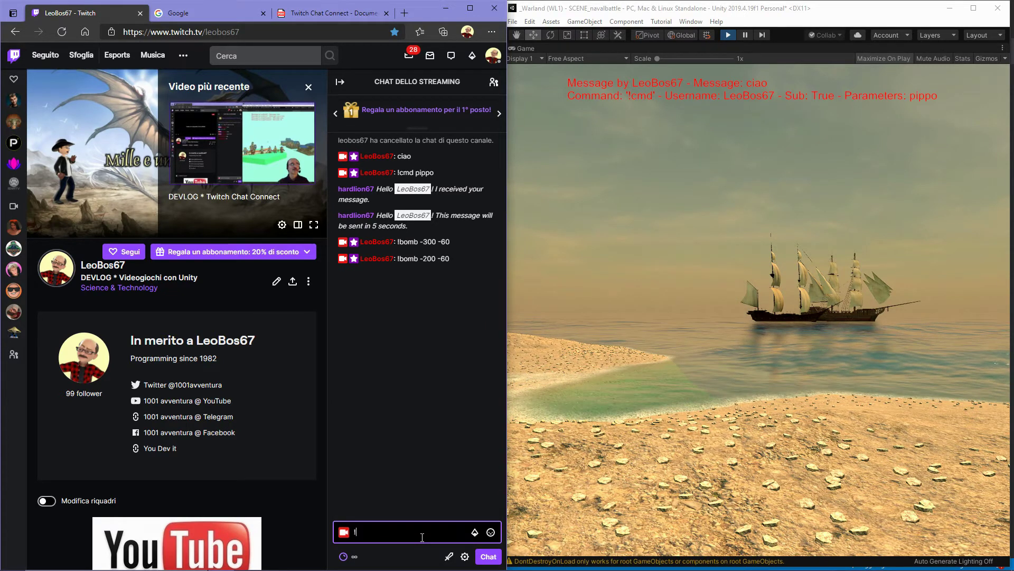
type("bomb -180 -60")
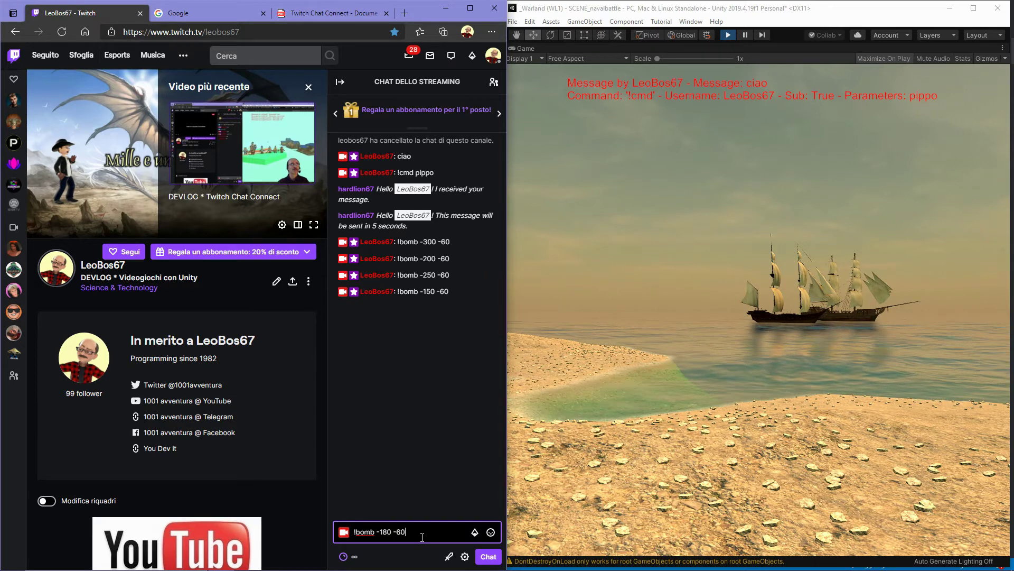
key("Return")
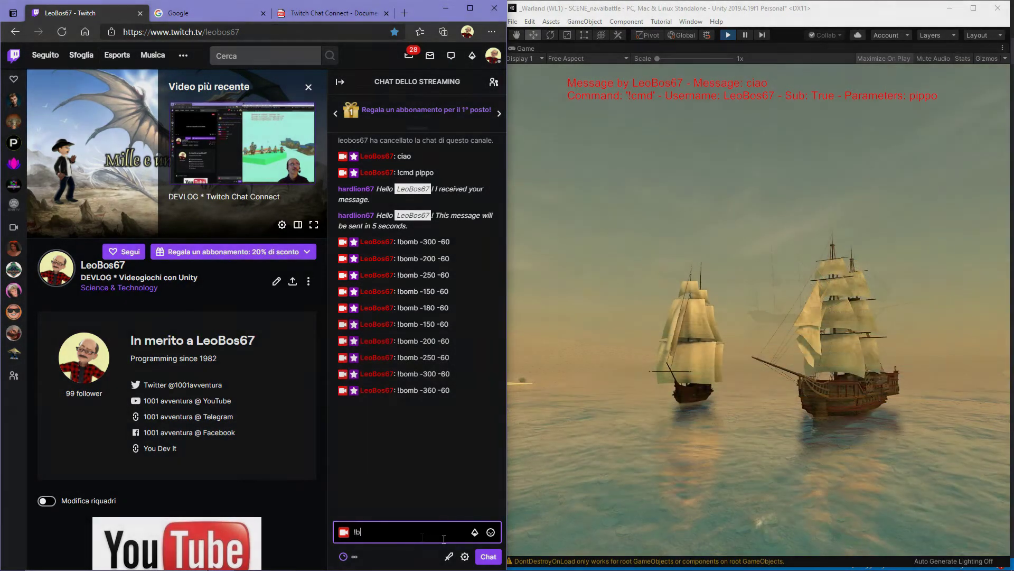
type("!bomb ")
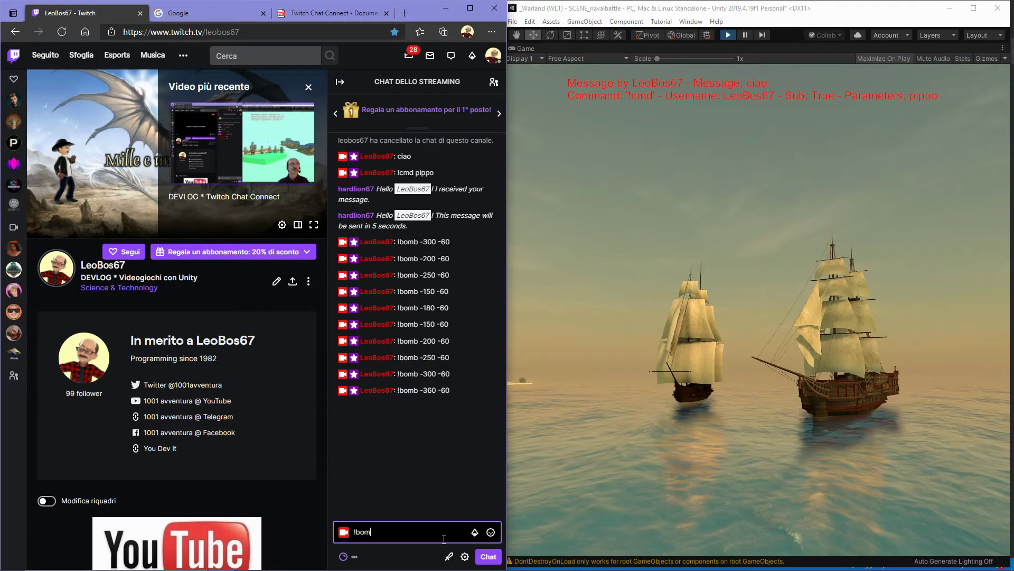
type("-320 -60")
Send !bomb commands at -320 -60, -330 -60 and twice at -360 -60 in Twitch chat
key("Return")
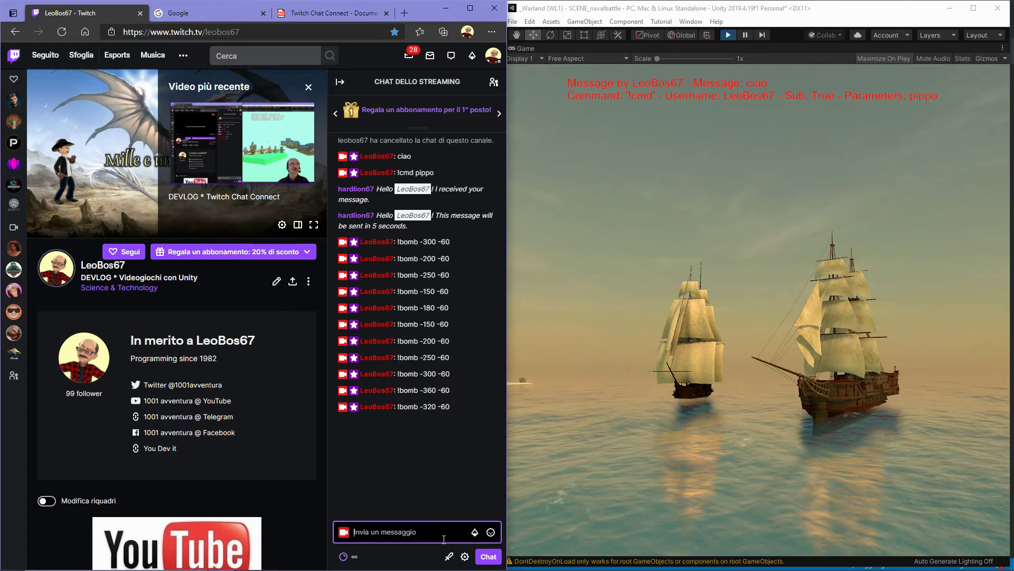
type("!bomb -330 -60")
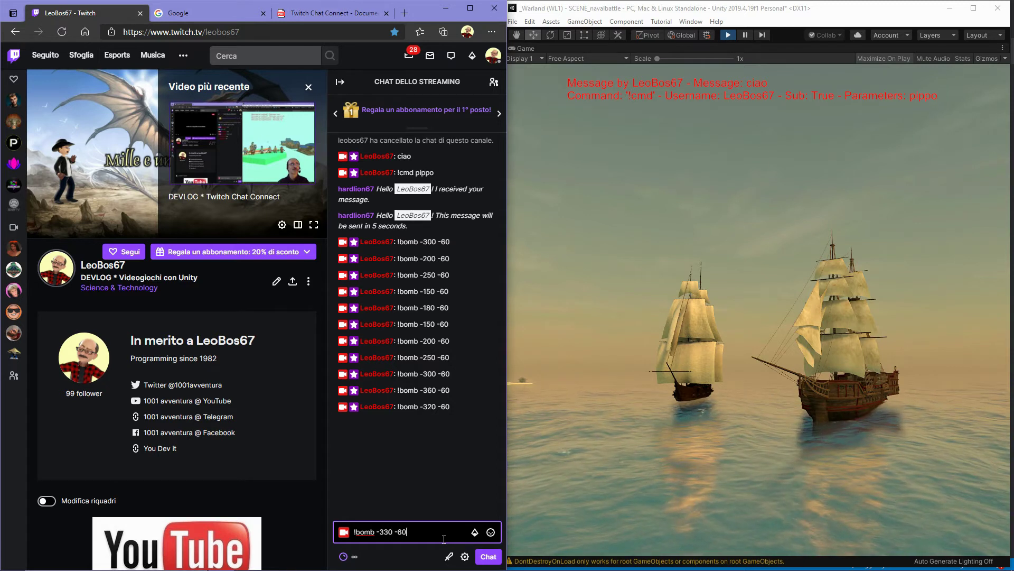
key("Return")
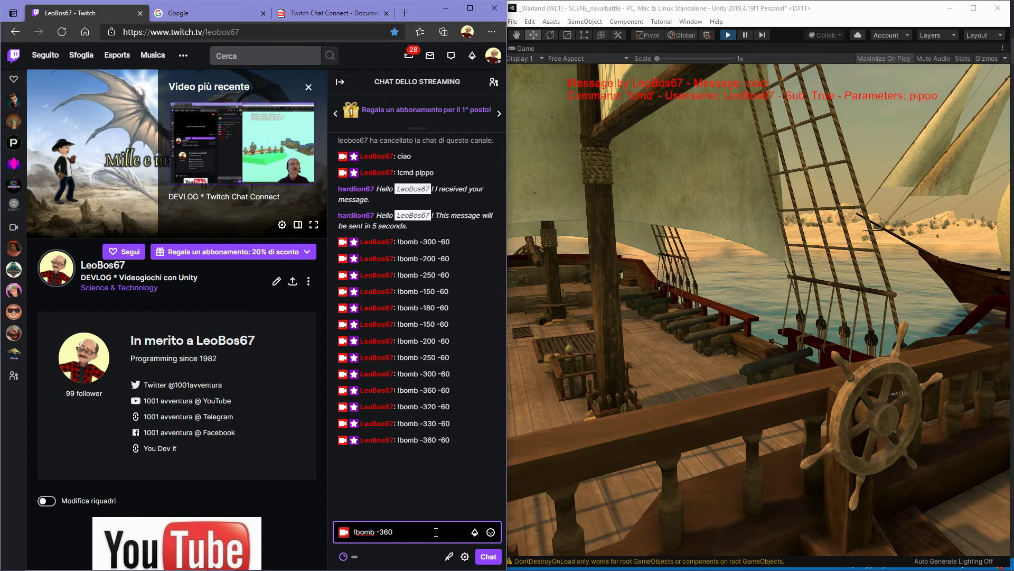
key("Return")
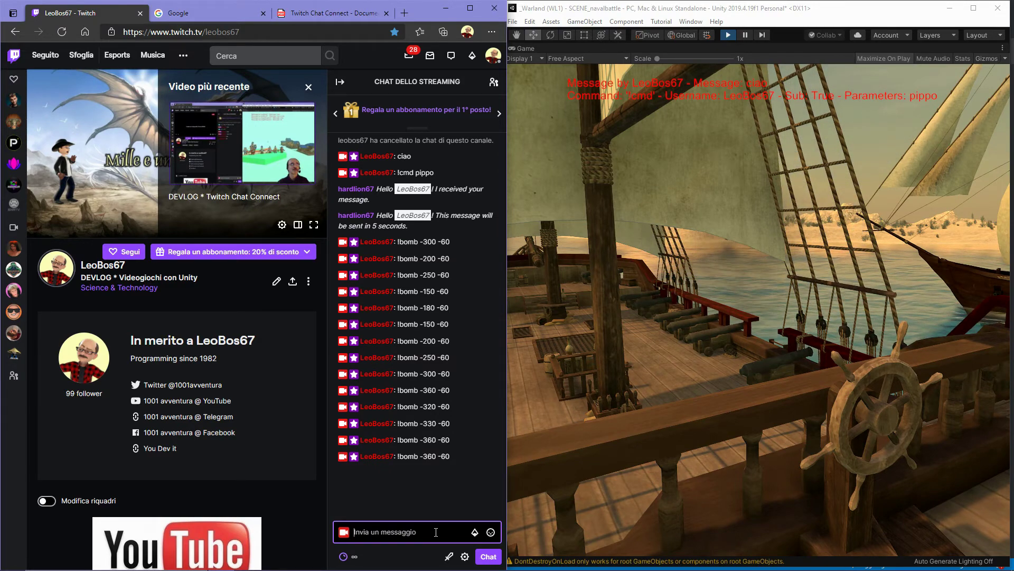
type("!bomb -360 -60")
key("Return")
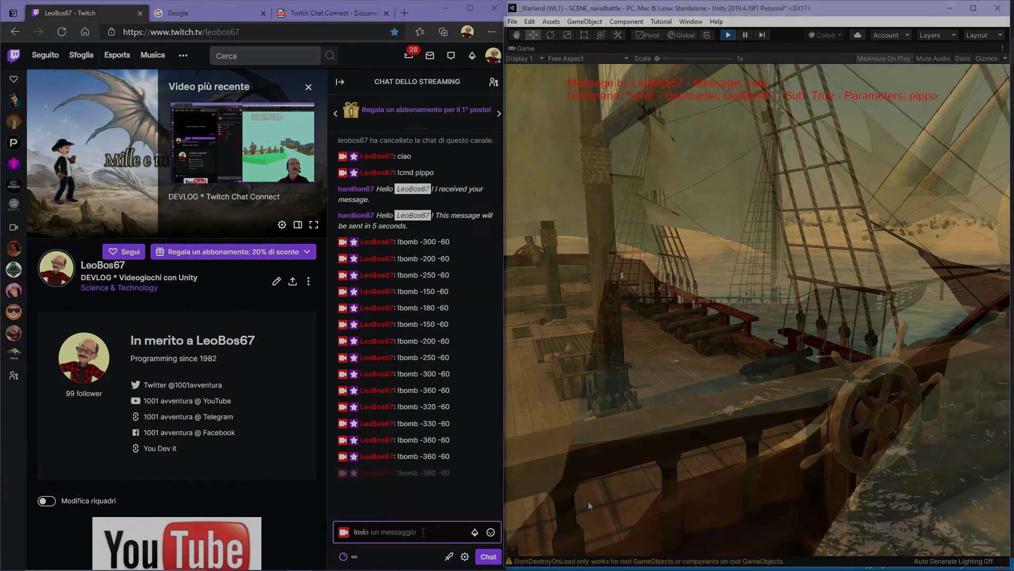
Send another !bomb -360 -60 in Twitch chat, then post 'CIAO A TUTTI'
type("!bomb -")
key("BackSpace")
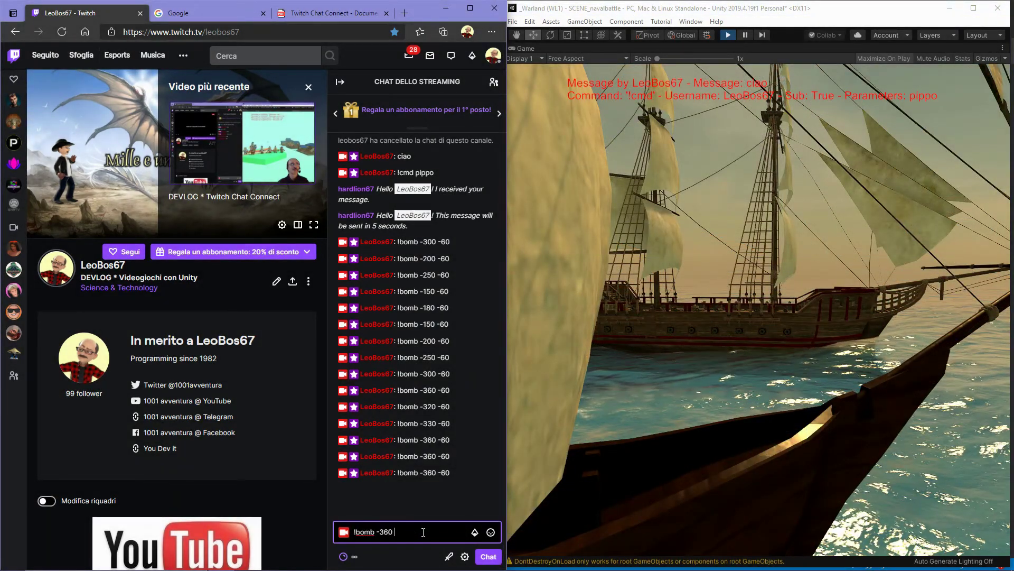
type("60")
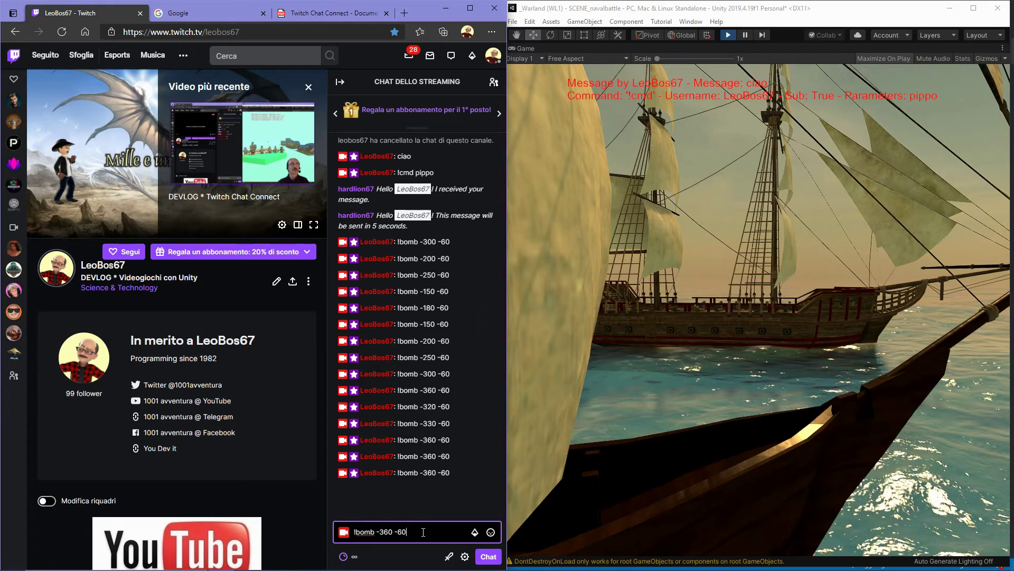
key("Return")
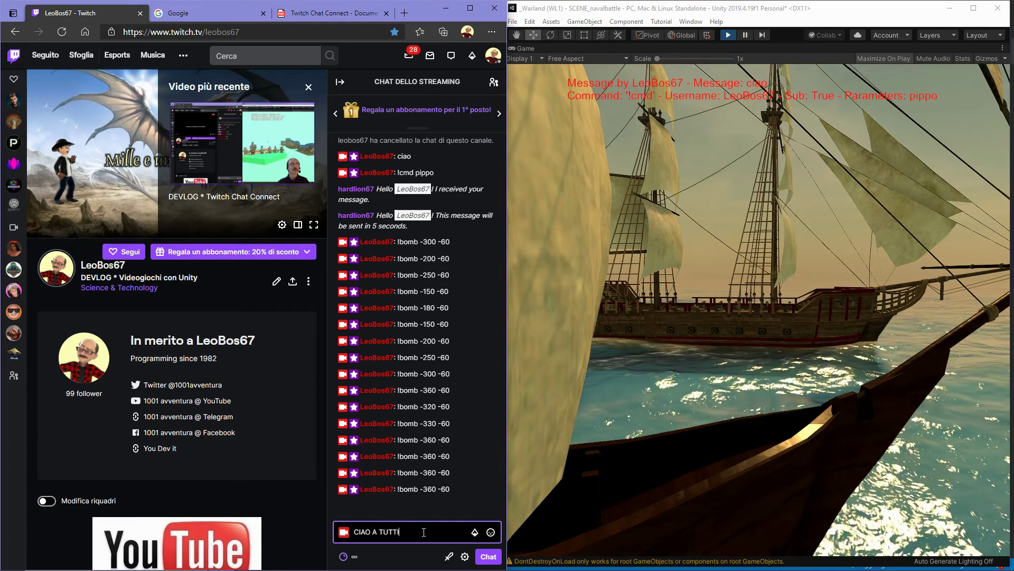
key("Return")
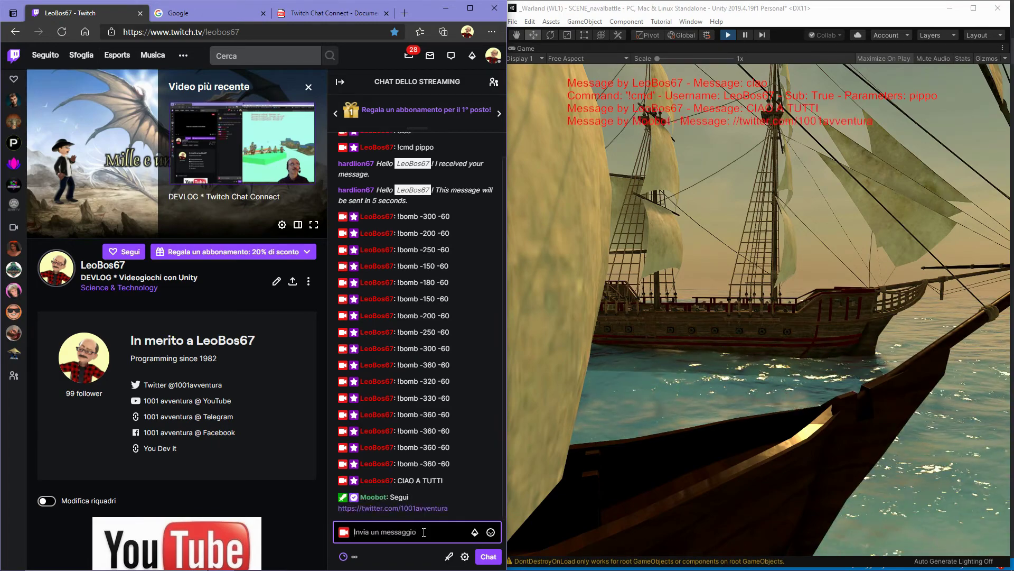